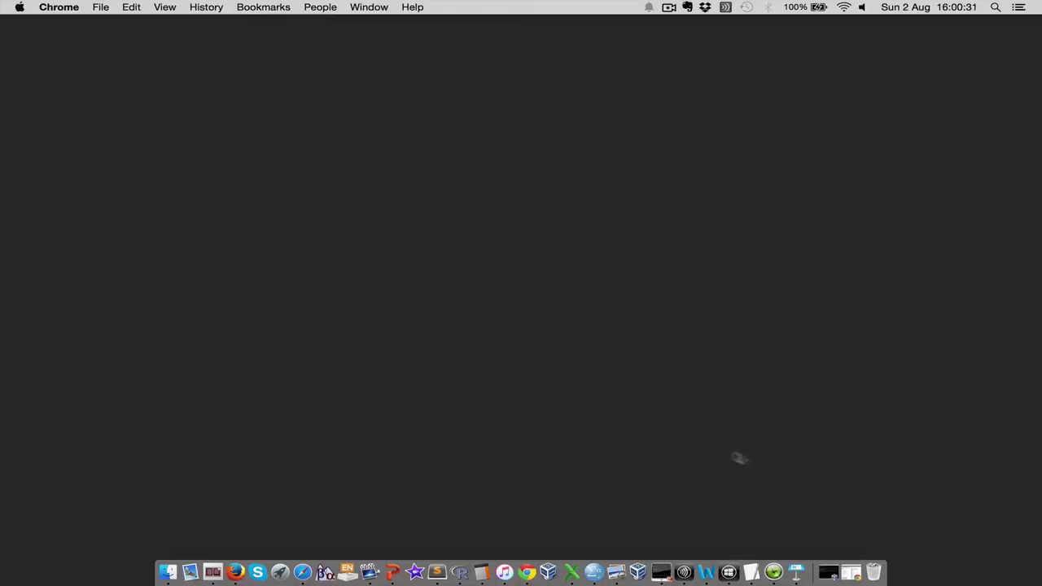
left_click(857, 579)
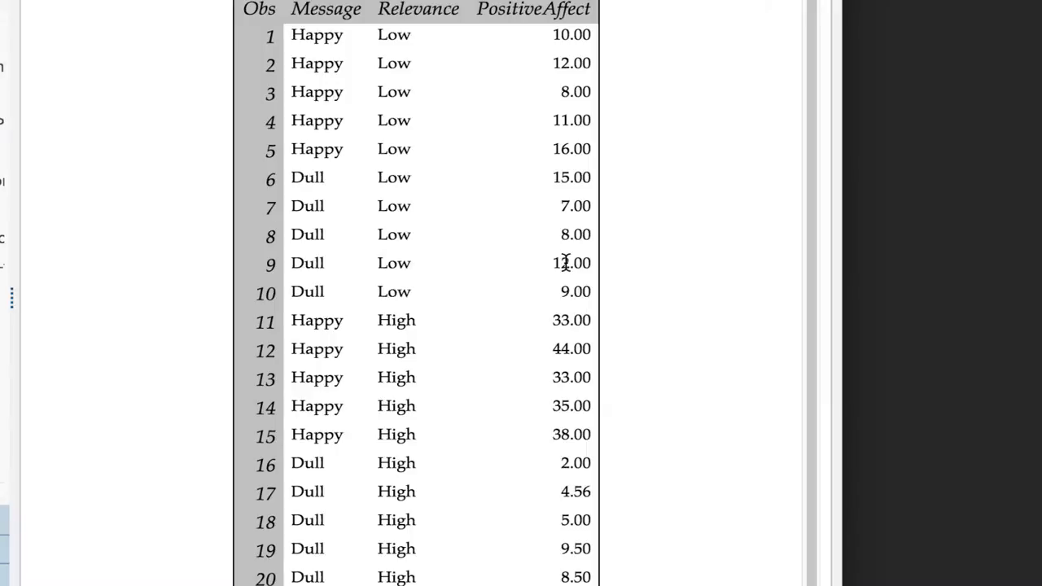
double_click(346, 8)
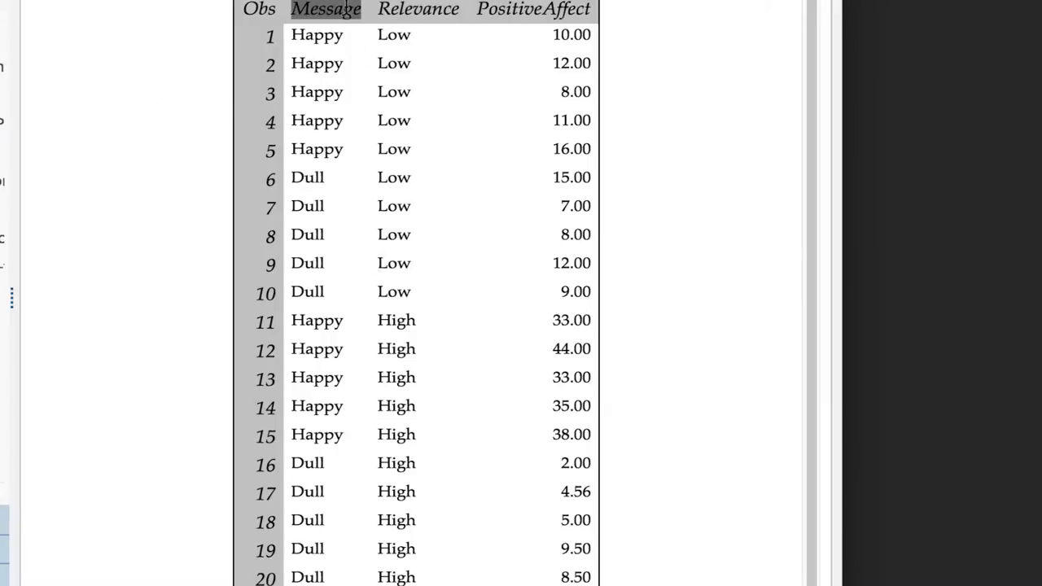
left_click(423, 12)
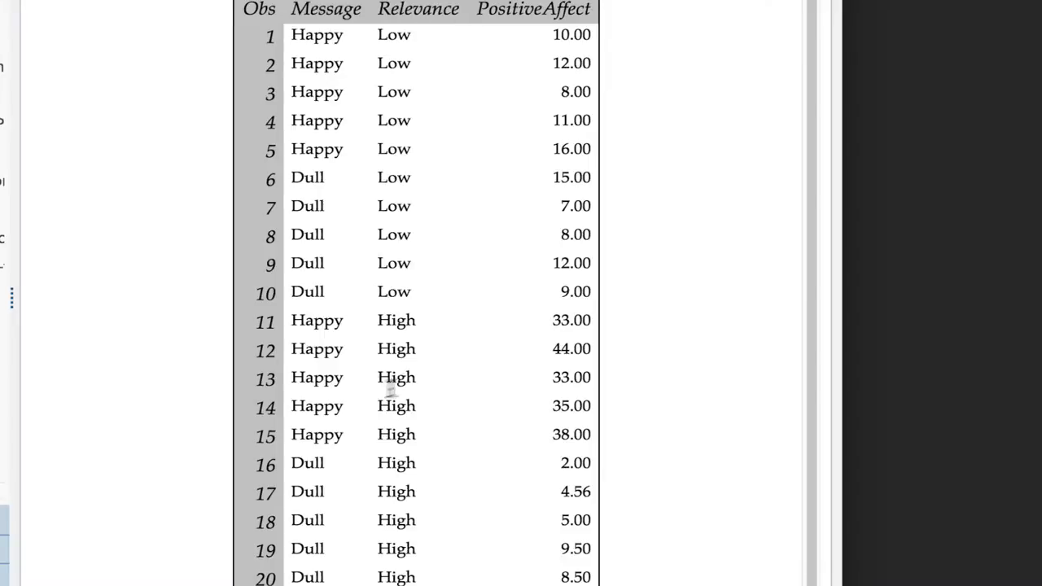
double_click(387, 326)
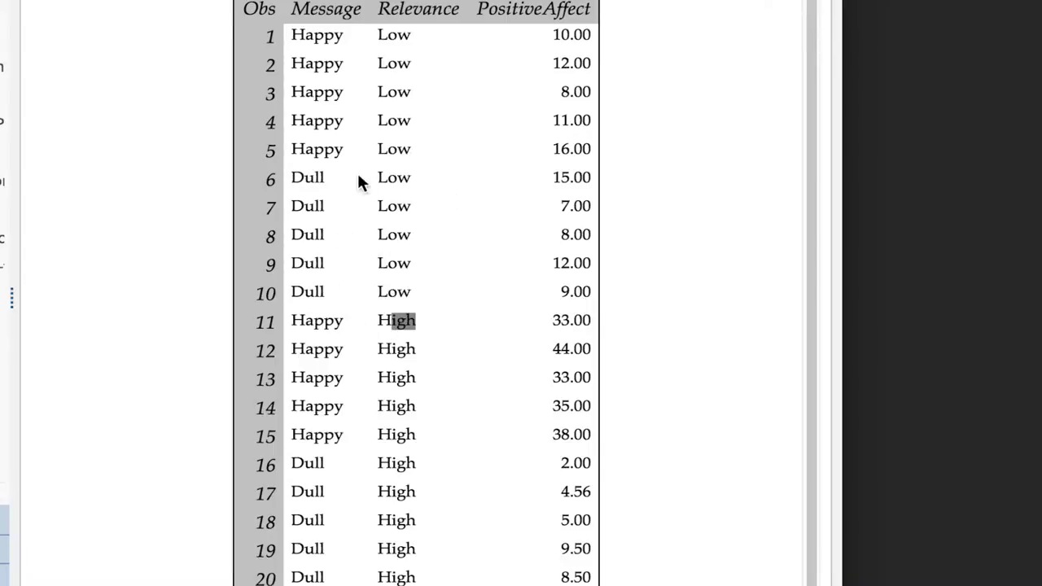
left_click(297, 9)
double_click(297, 9)
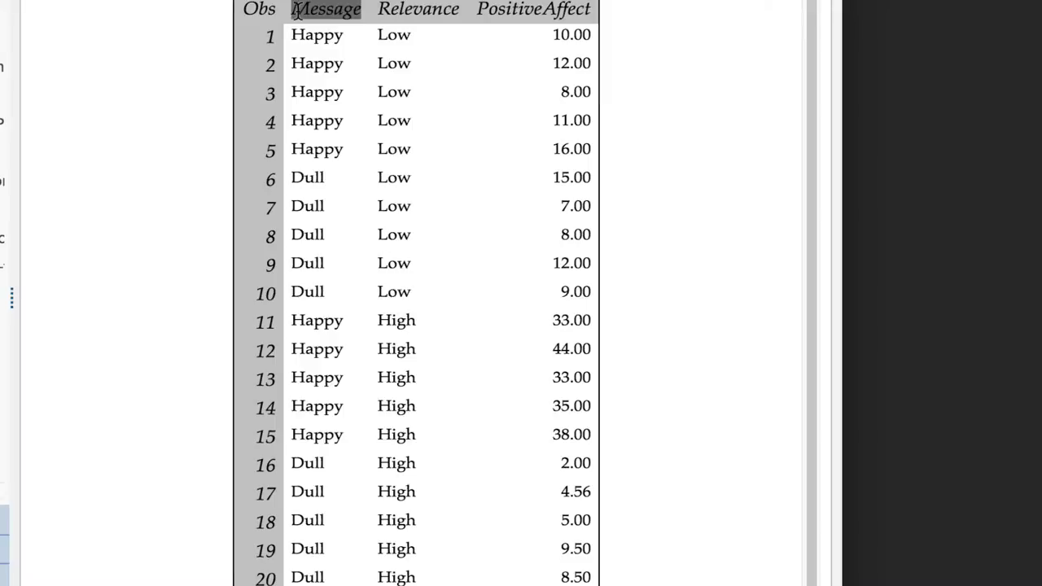
left_click(545, 16)
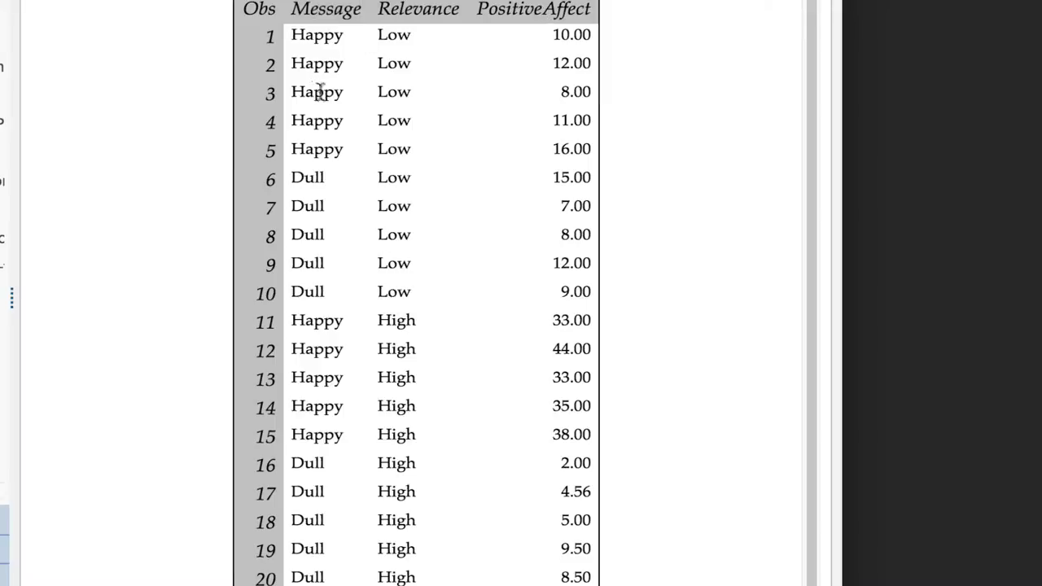
left_click_drag(290, 90, 298, 79)
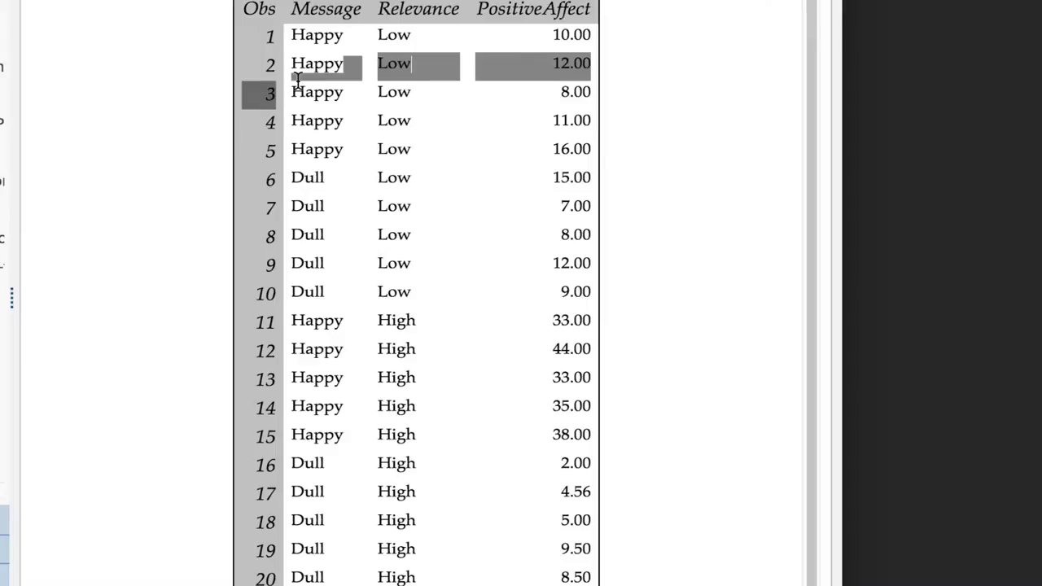
left_click(298, 80)
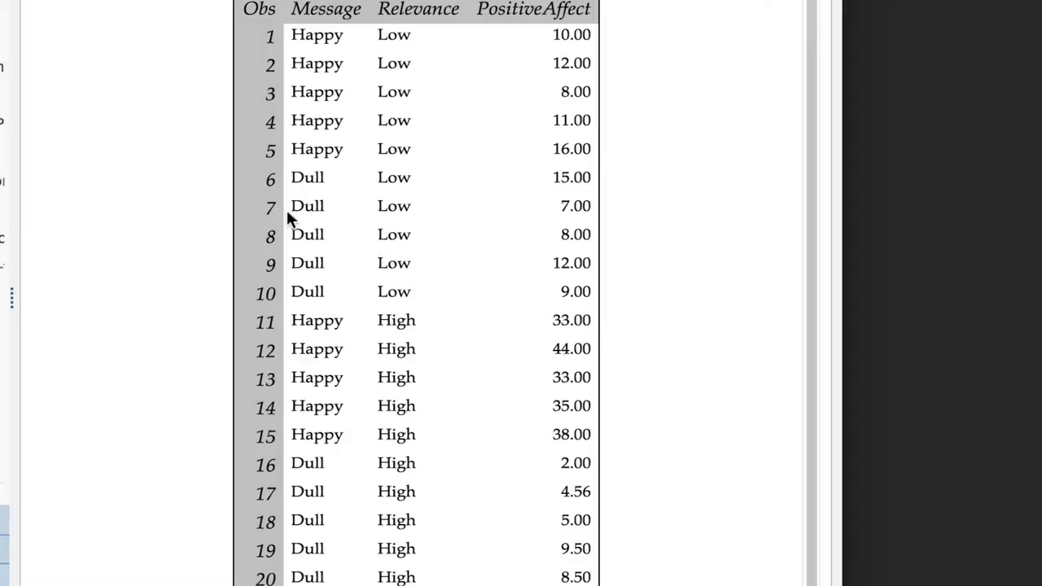
left_click_drag(281, 213, 268, 177)
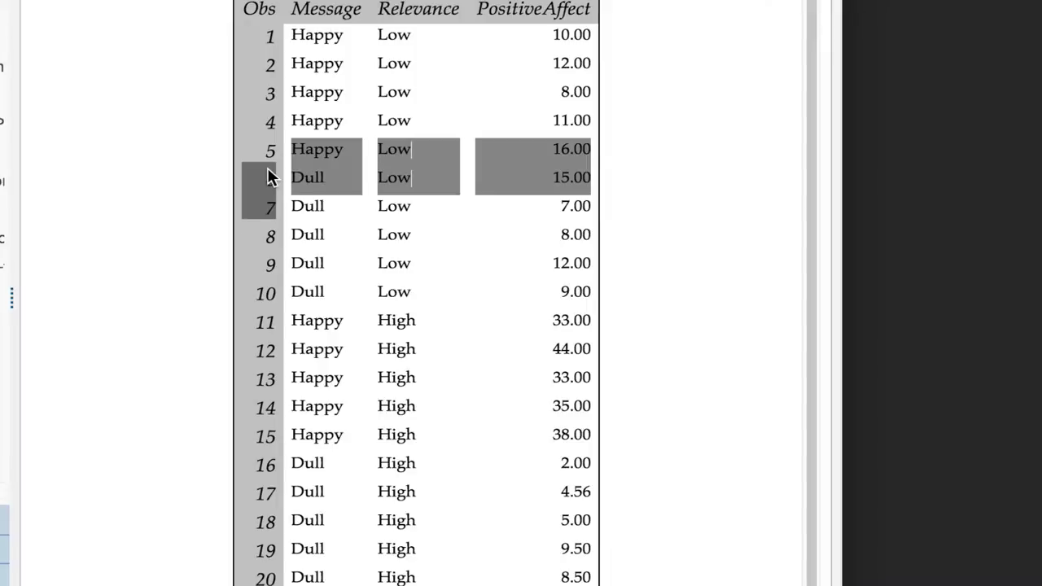
left_click(415, 140)
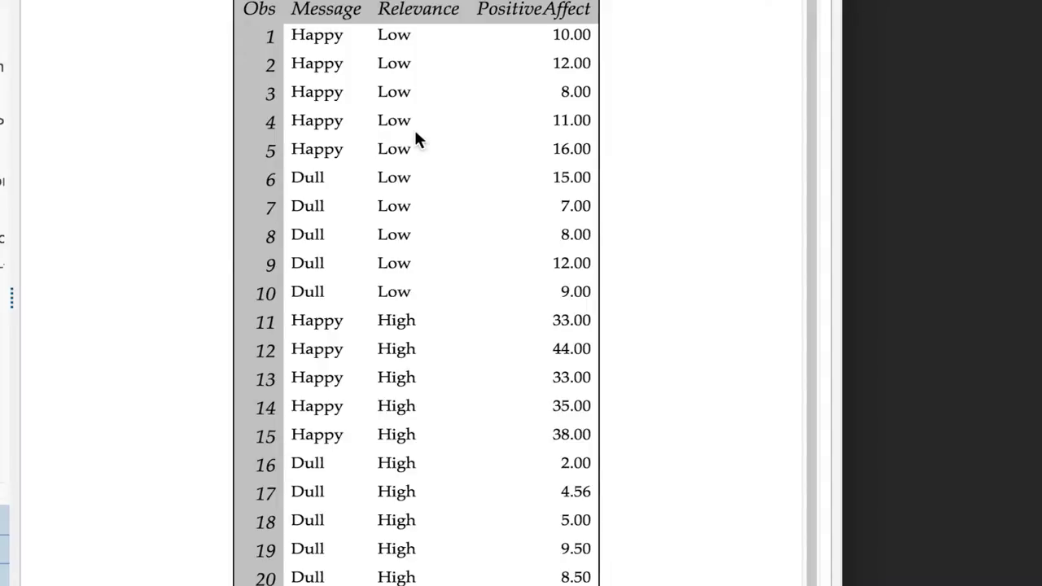
left_click_drag(419, 350, 366, 348)
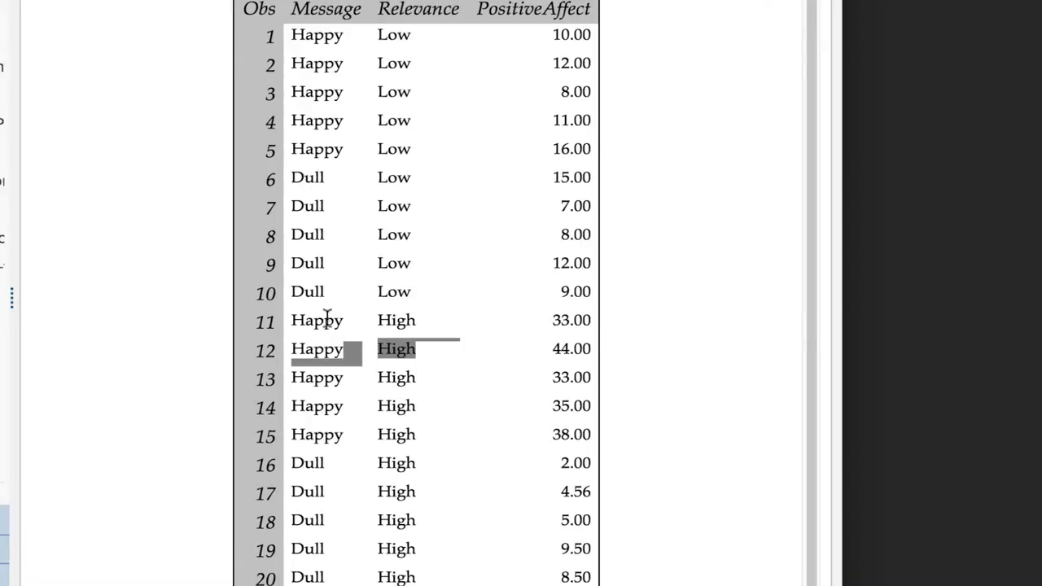
left_click(330, 142)
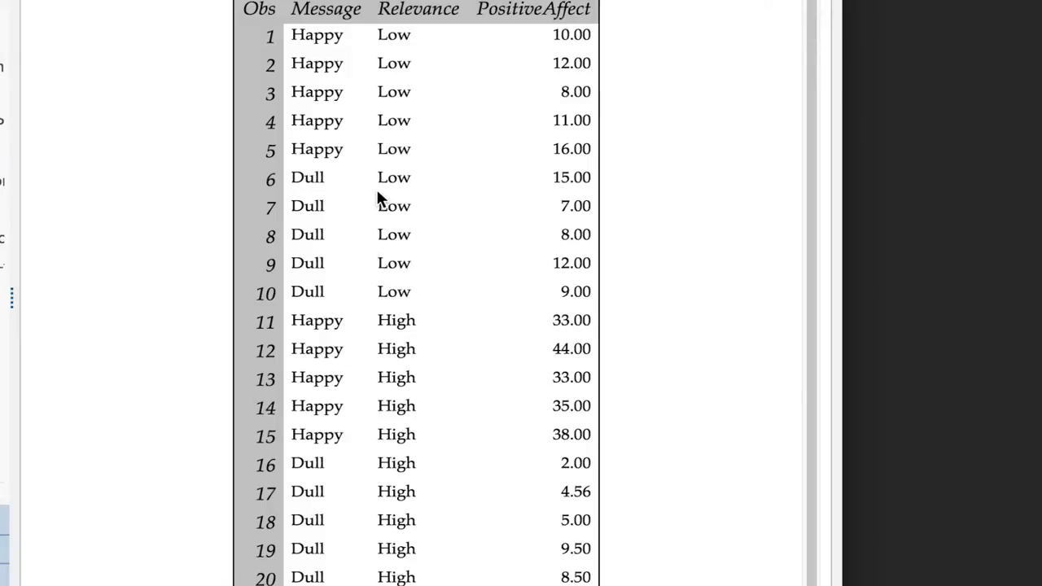
left_click_drag(374, 186, 316, 191)
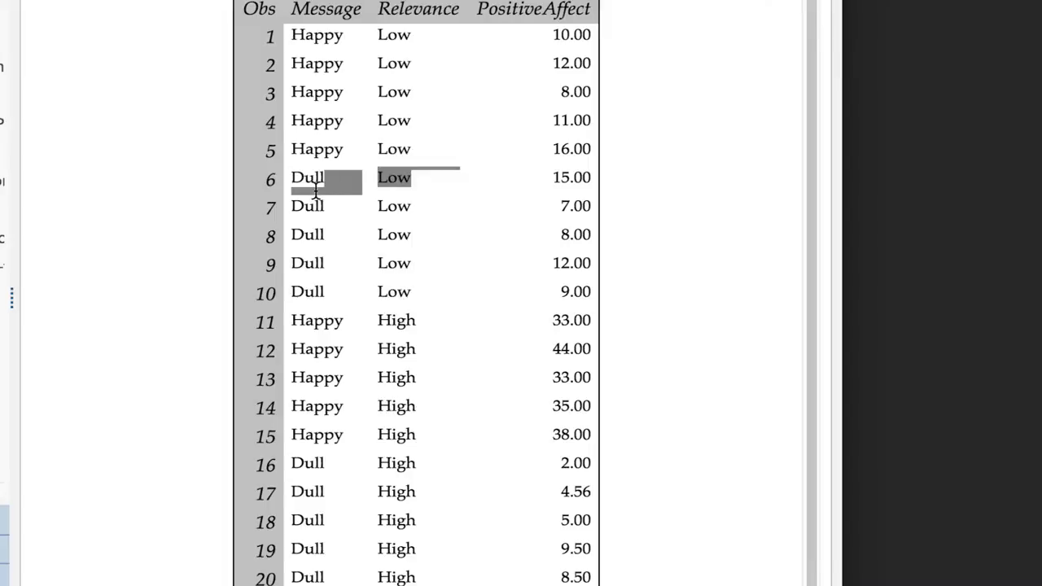
left_click(316, 191)
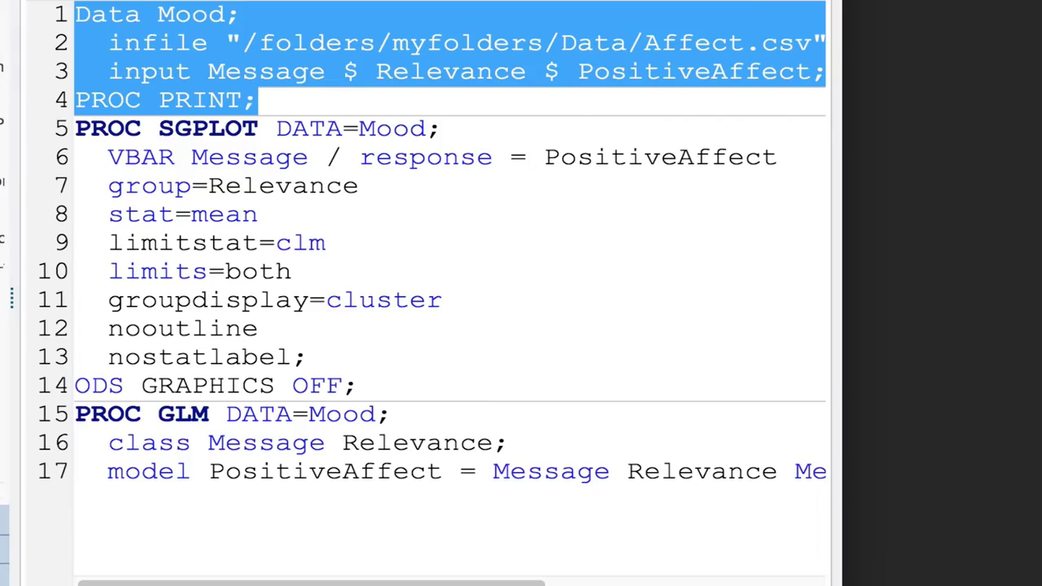
Review line 17's model terms, highlighting the Message*Relevance interaction term.
left_click(226, 464)
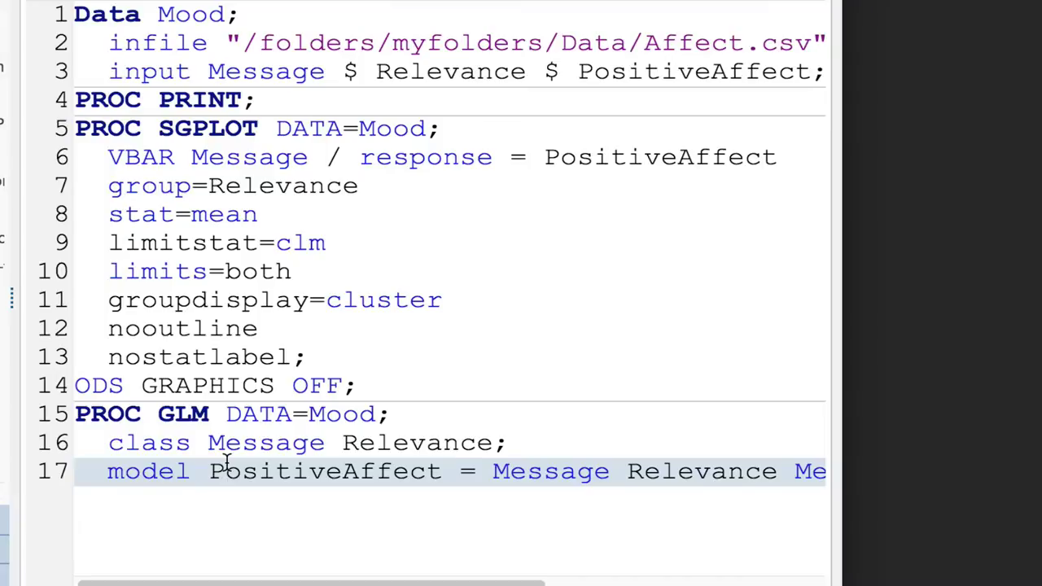
scroll(226, 464, "right", 5)
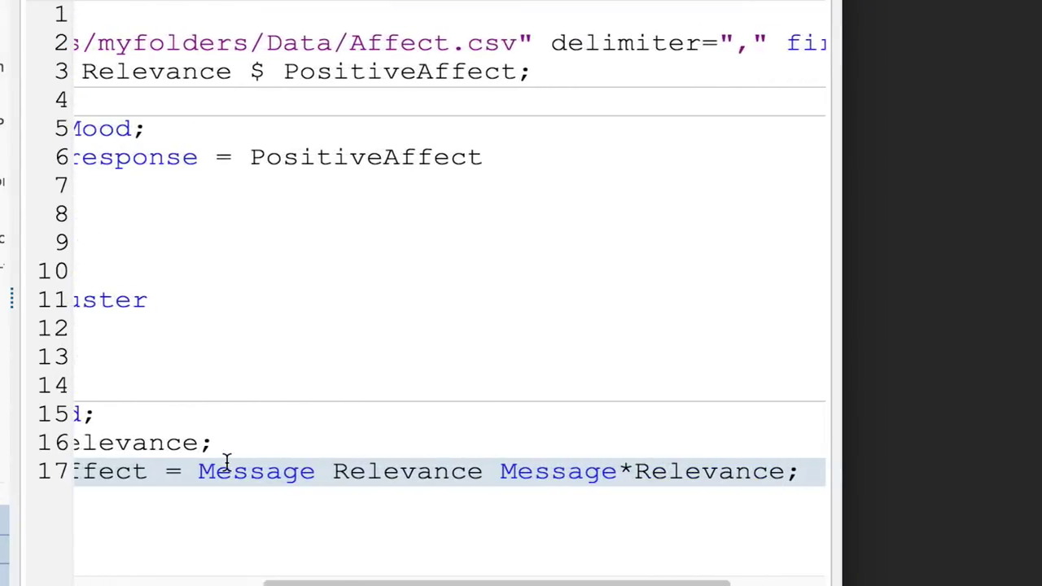
key("End")
left_click(251, 480, "shift")
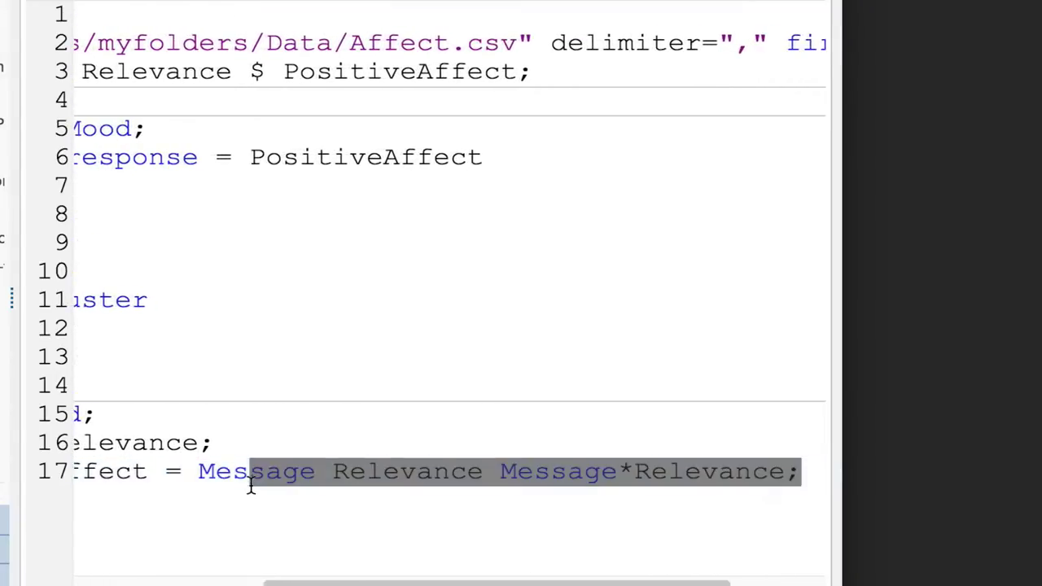
left_click(251, 482)
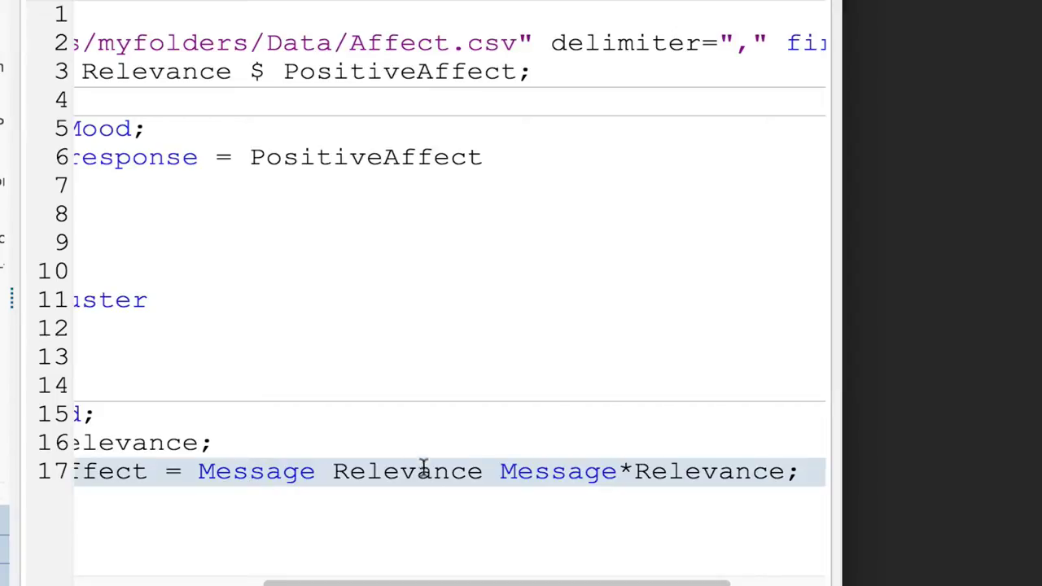
left_click_drag(536, 472, 640, 458)
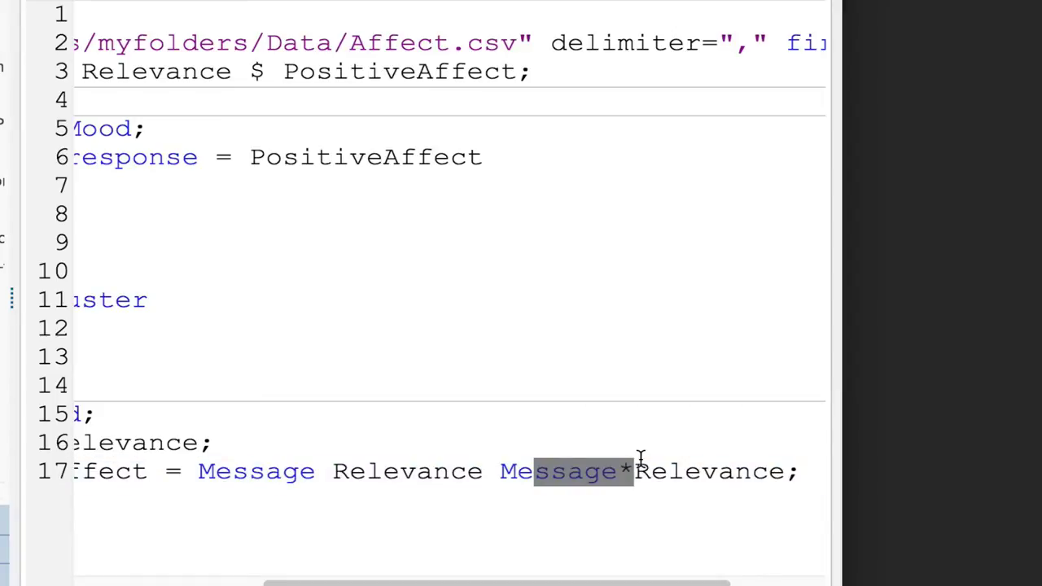
Select lines 14–17, the ODS GRAPHICS OFF and PROC GLM statements.
left_click(641, 458)
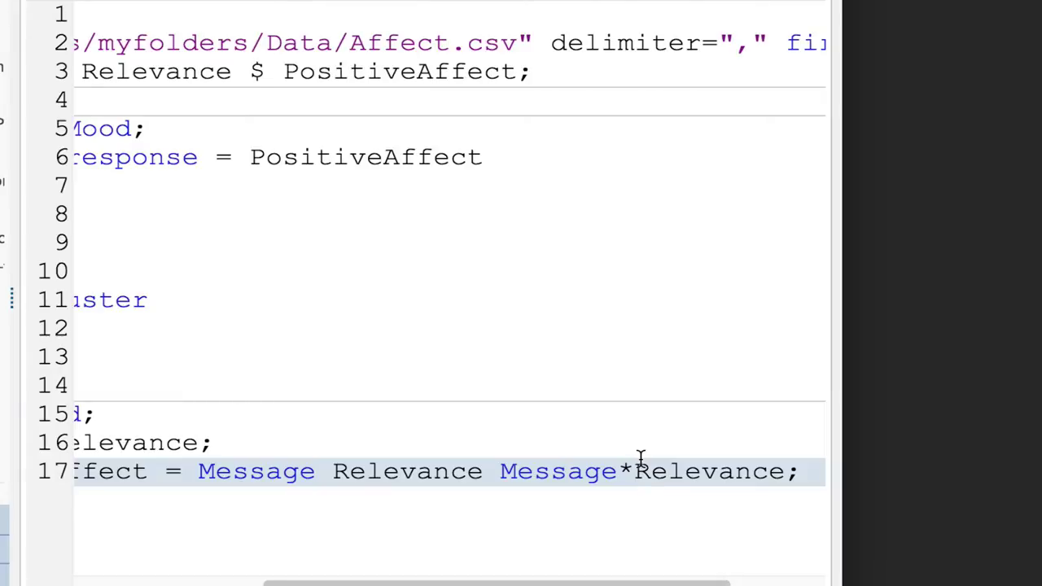
scroll(641, 458, "left", 5)
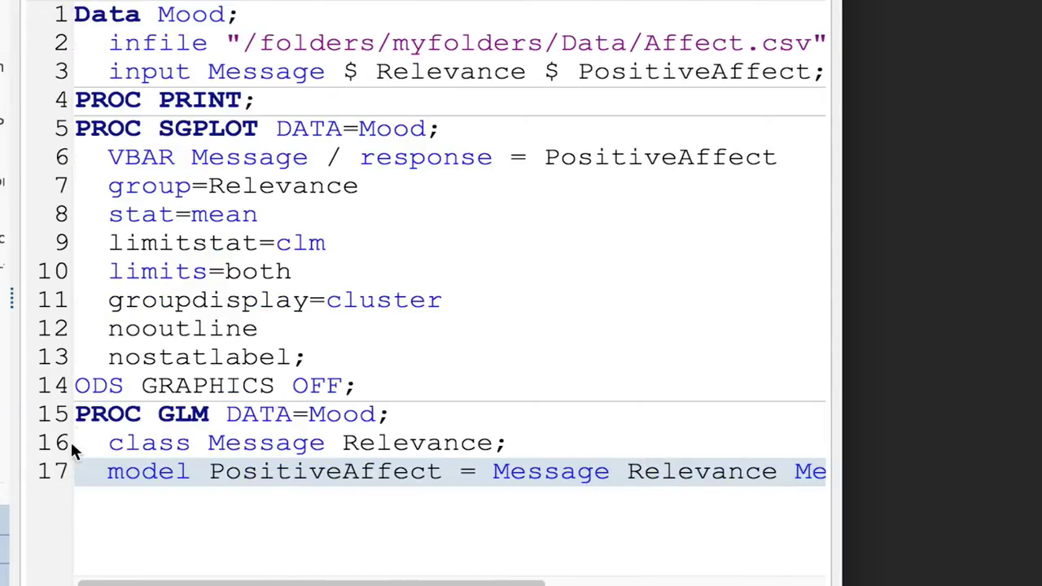
left_click_drag(76, 414, 294, 472)
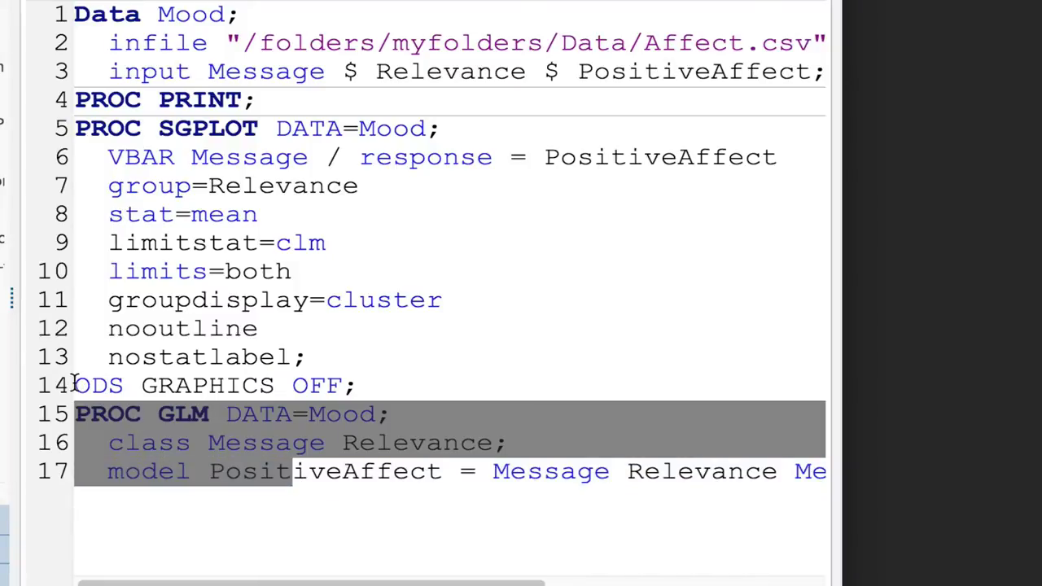
left_click_drag(74, 384, 827, 472)
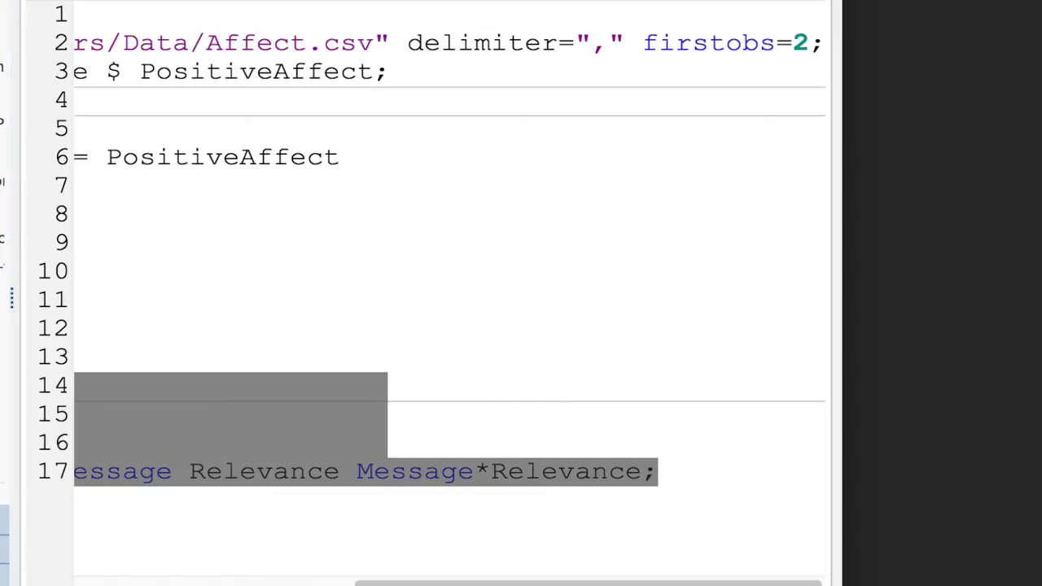
Run the selected GLM code with F3 and review the Type I and Type III tables, noting Relevance.
key("F3")
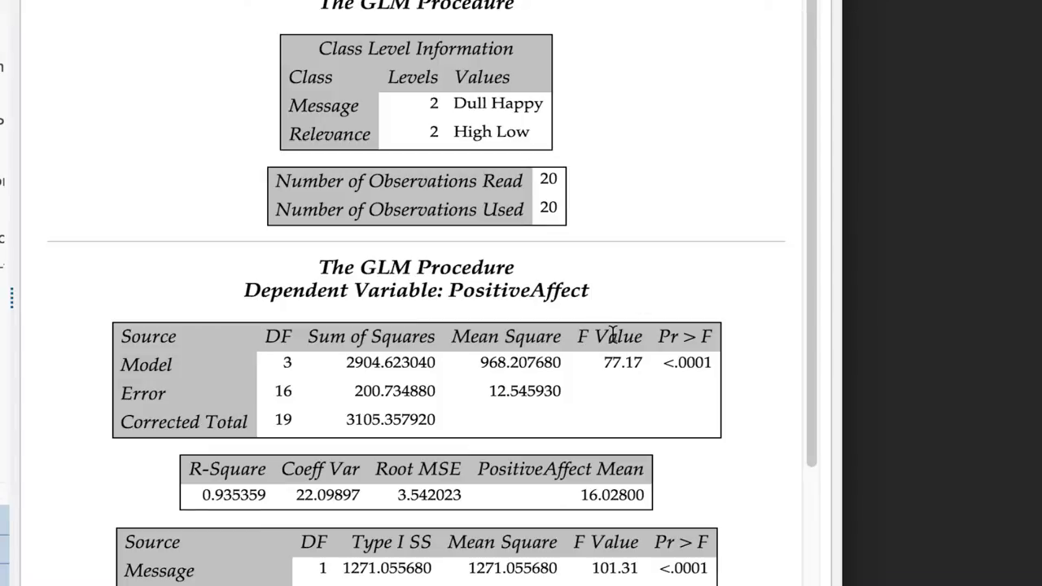
scroll(612, 335, "down", 3)
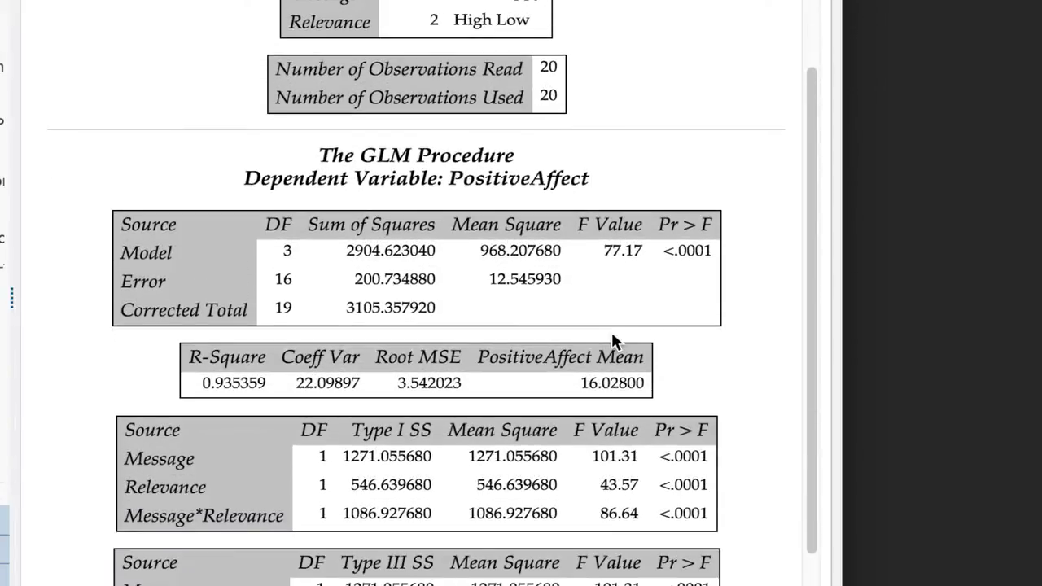
scroll(612, 337, "down", 2)
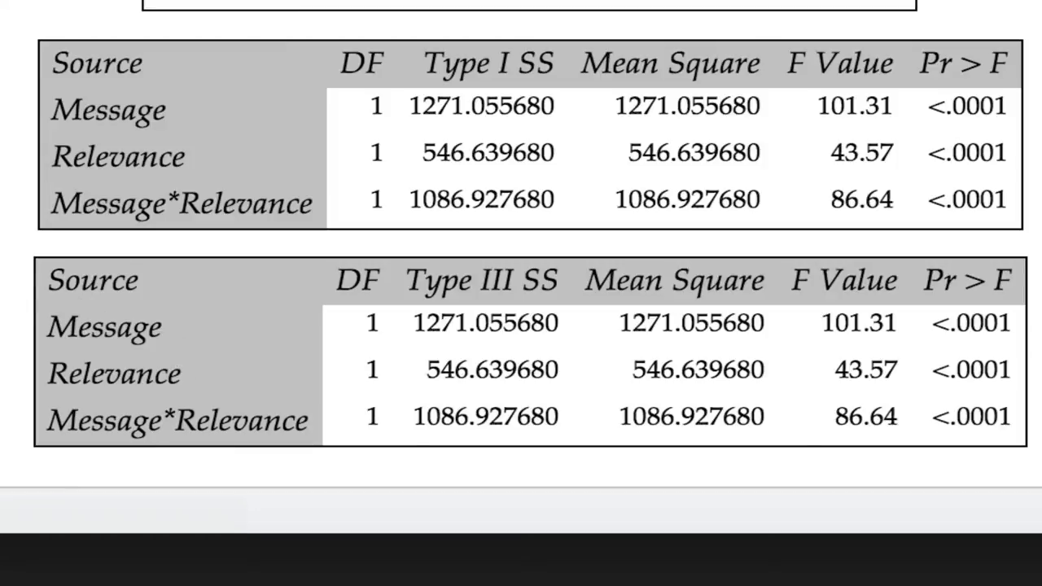
double_click(96, 389)
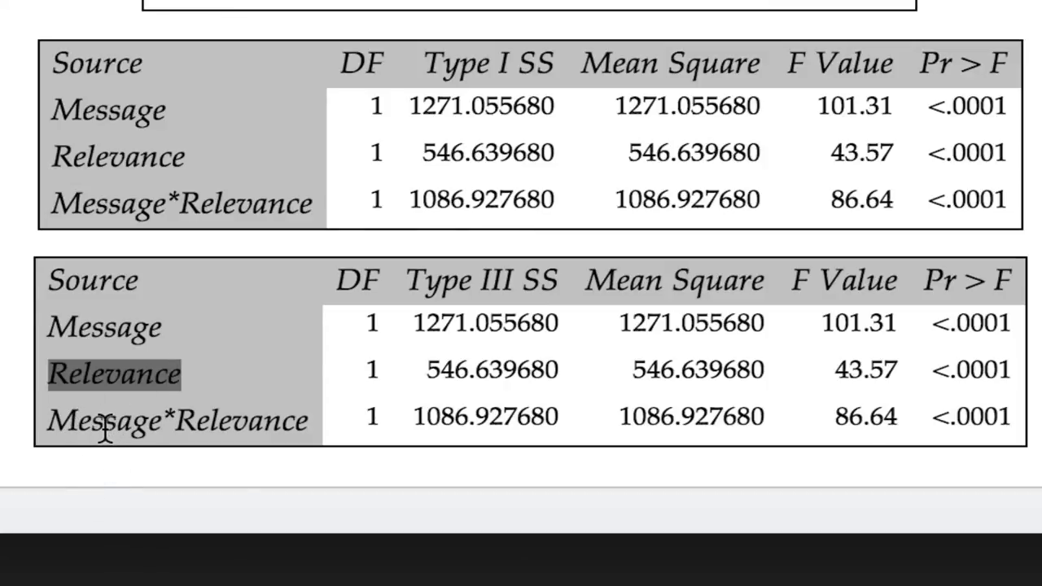
left_click(105, 431)
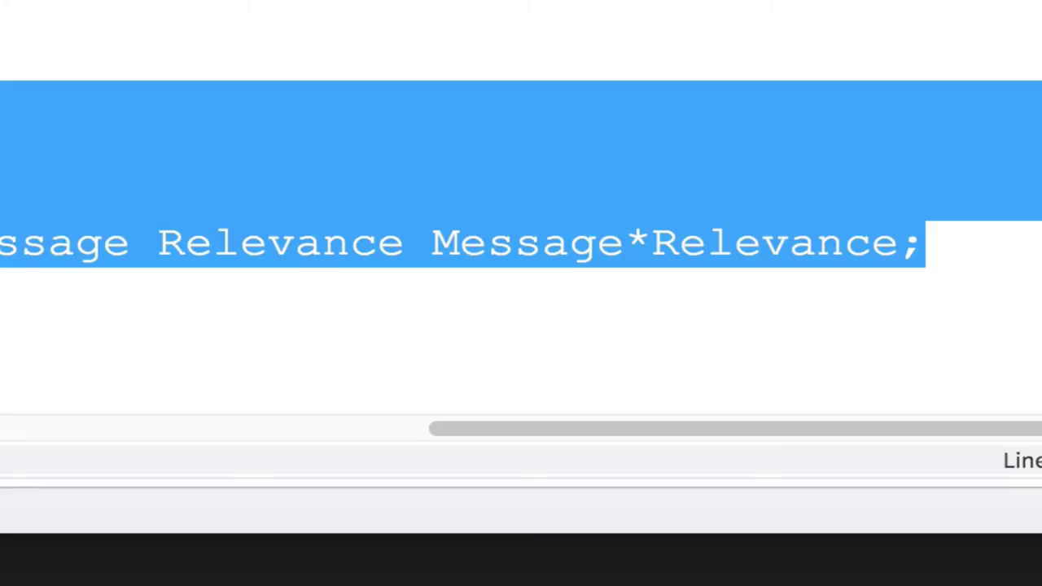
Select the PROC SGPLOT block on lines 5–13, noting its group=Relevance option.
scroll(521, 175, "left", 5)
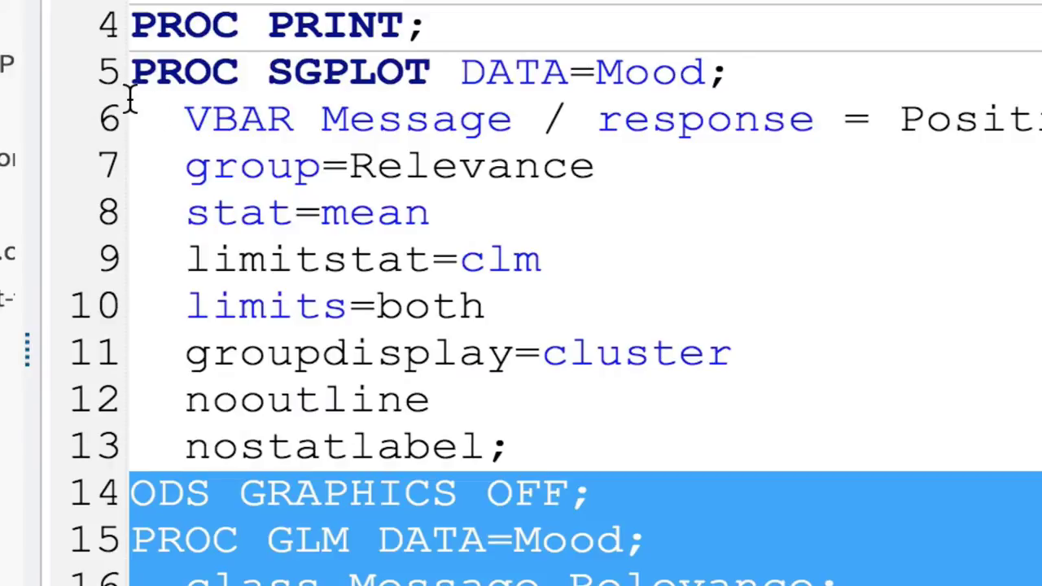
mouse_move(132, 81)
left_click(376, 163)
double_click(373, 163)
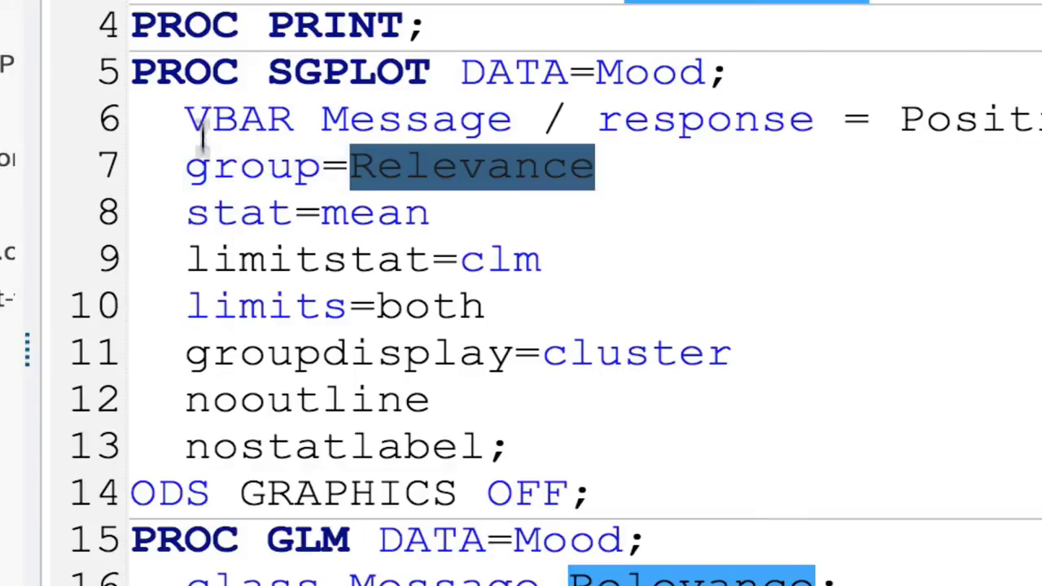
left_click_drag(132, 65, 650, 433)
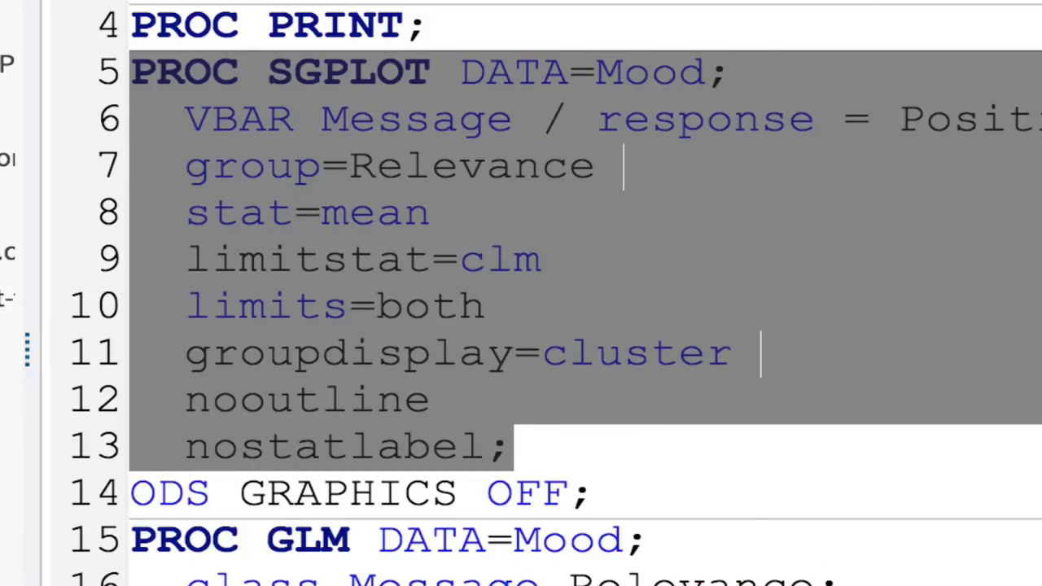
Run the selected SGPLOT code to render the clustered bar chart of mean PositiveAffect.
key("F3")
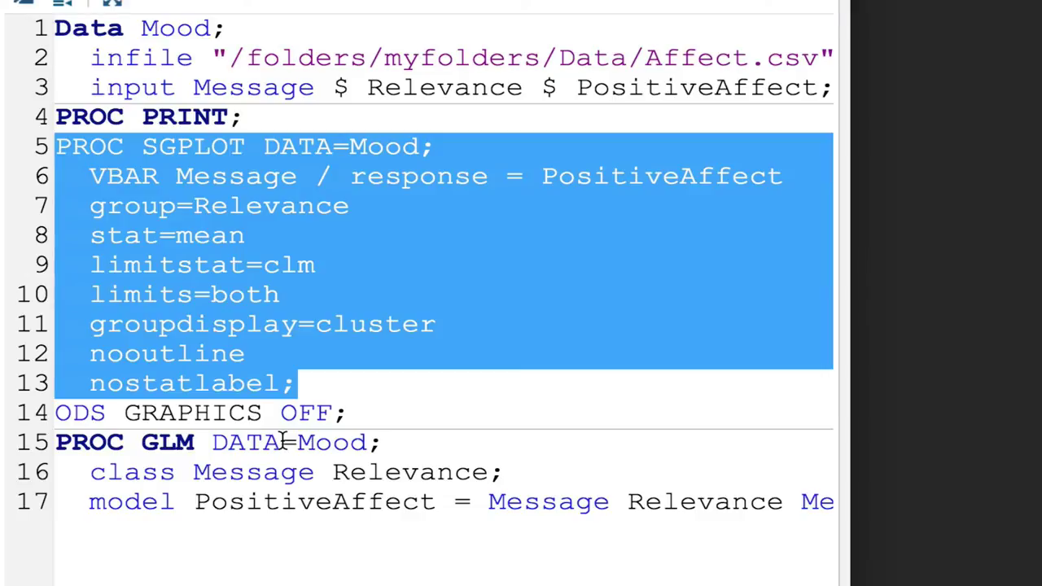
Add a new line 18 after the model statement reading 'lsmeans Message*Relevance'.
left_click(282, 441)
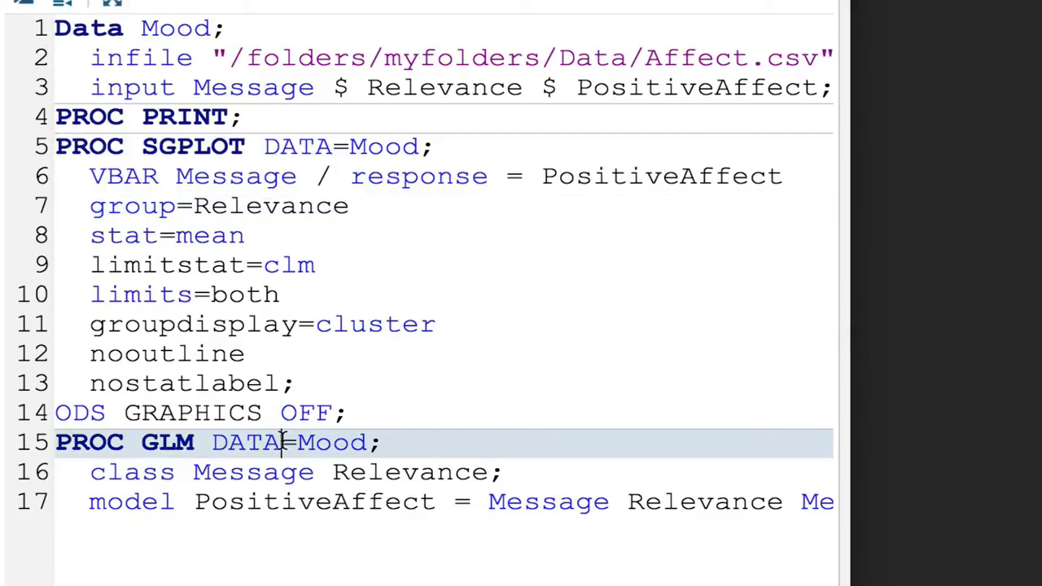
scroll(282, 441, "right", 5)
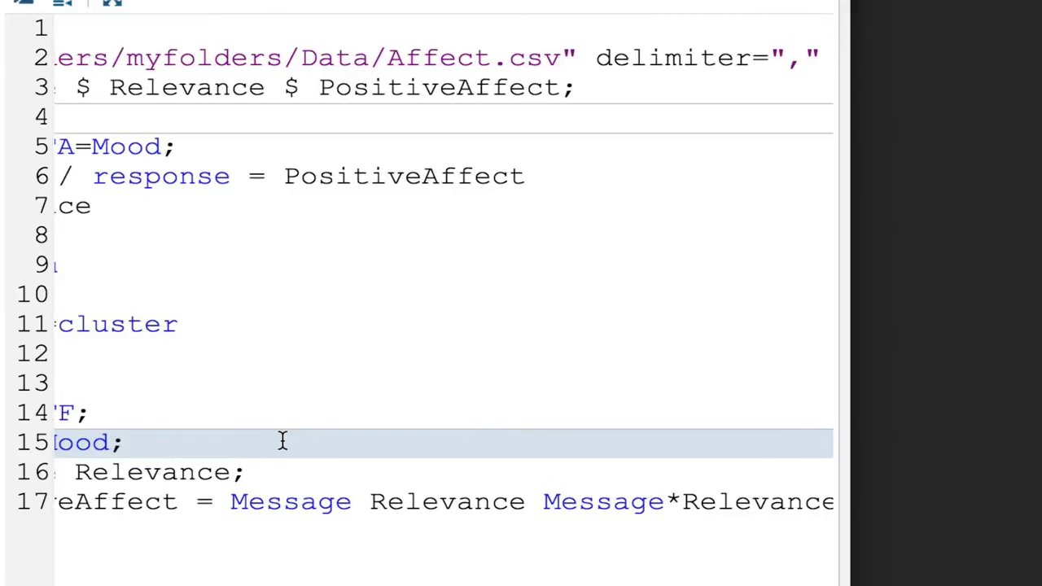
scroll(283, 440, "right", 5)
left_click(666, 519)
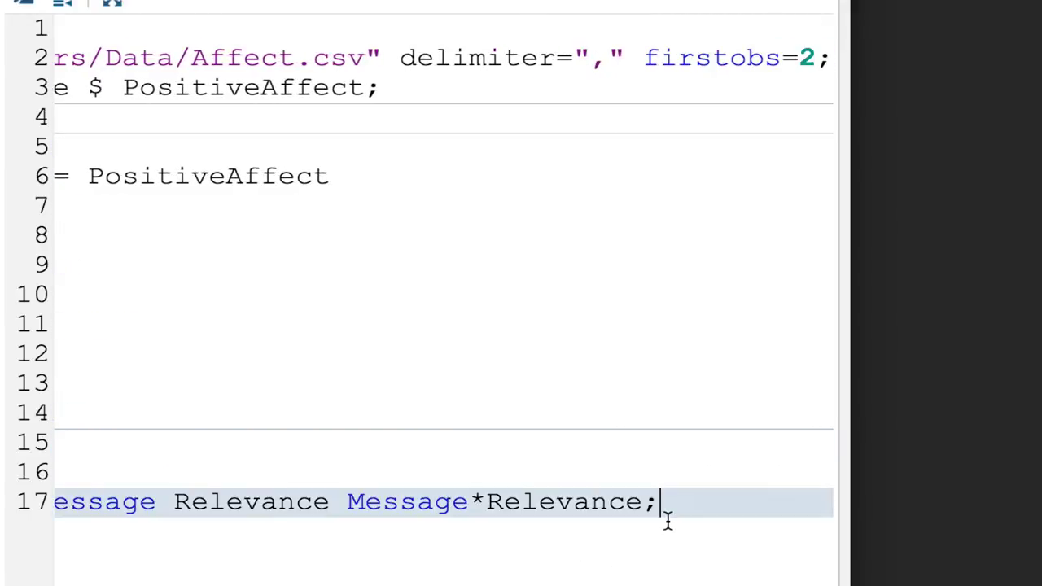
key("Return")
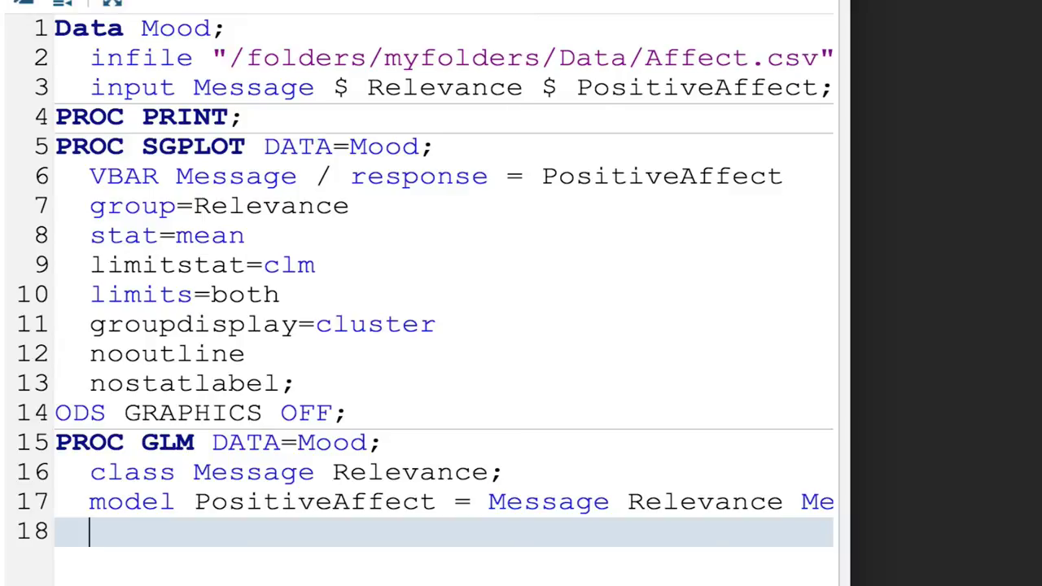
type("L")
key("BackSpace")
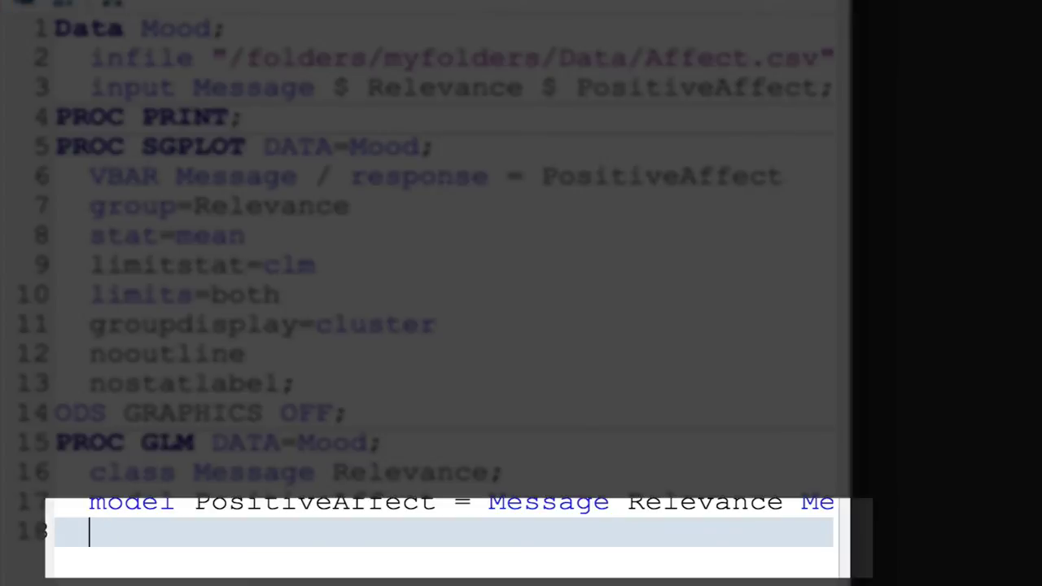
type("lsmeansn")
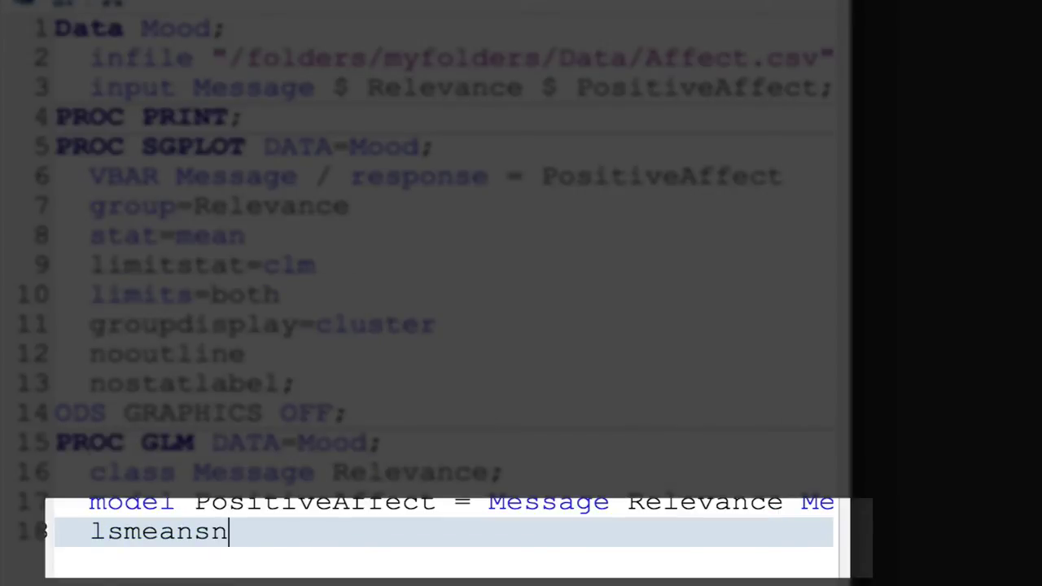
key("BackSpace")
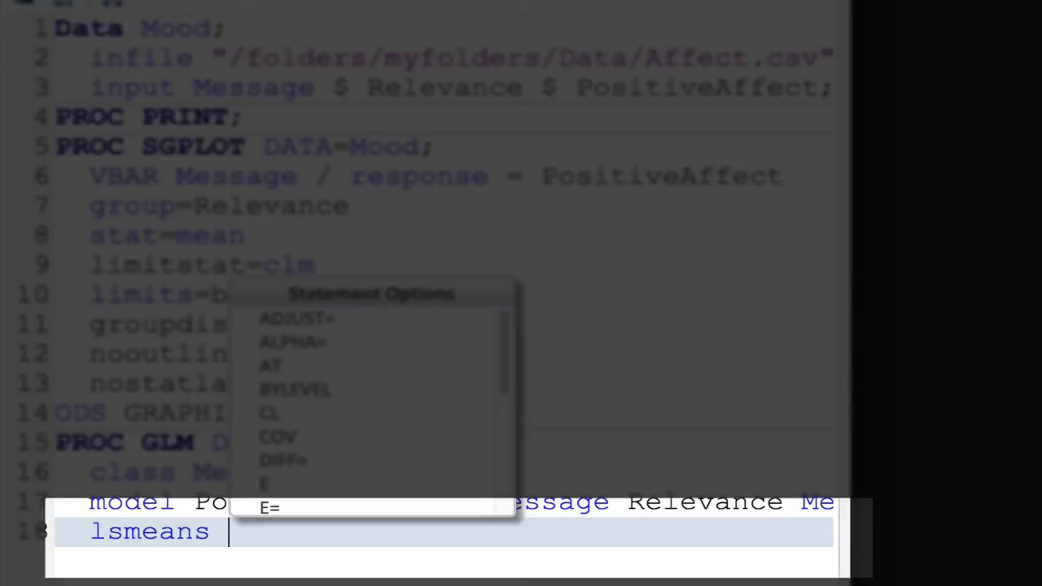
type("M")
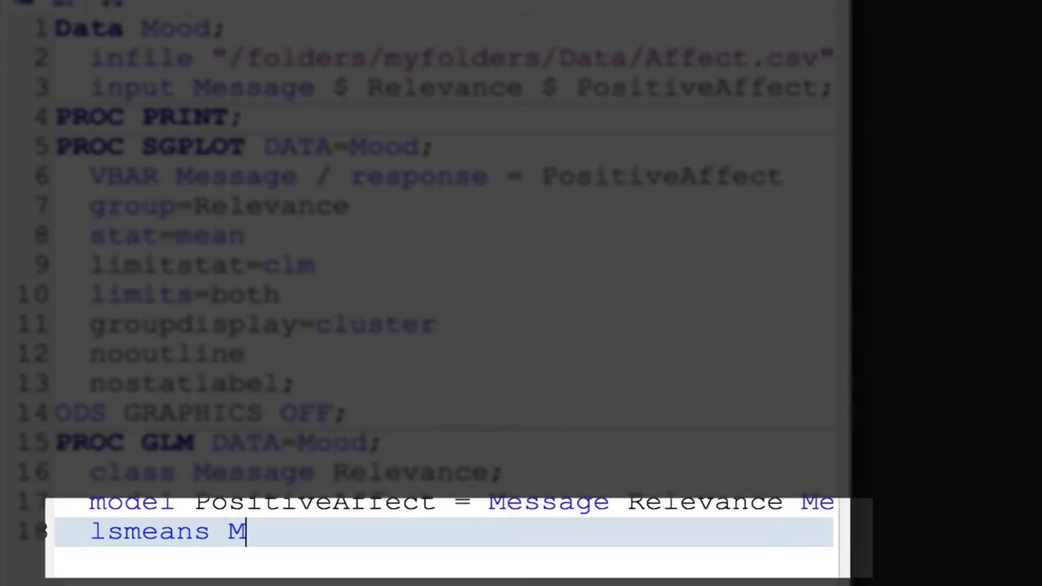
type("essa")
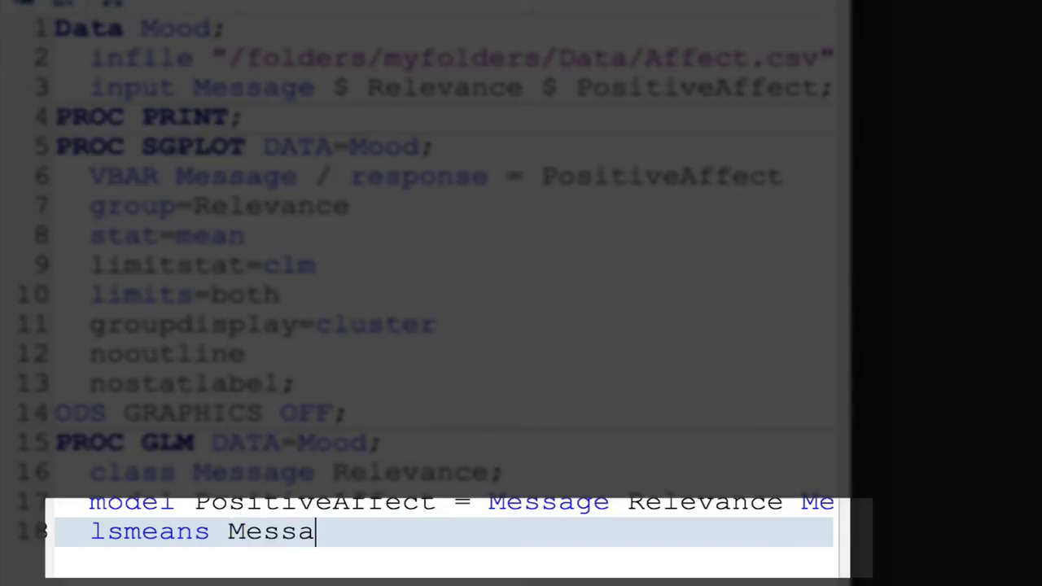
type("ge")
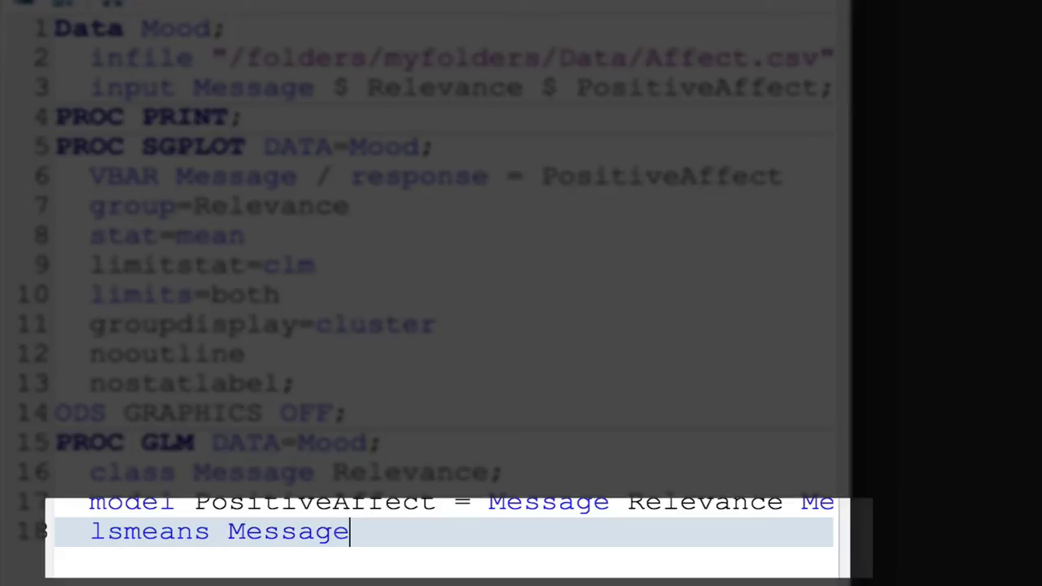
type("*Rel")
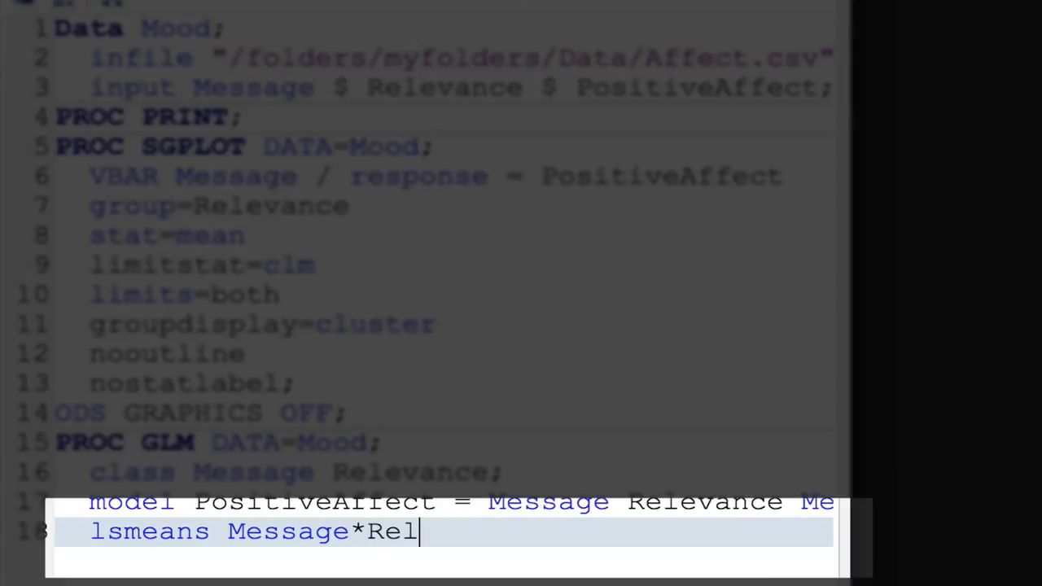
type("evan")
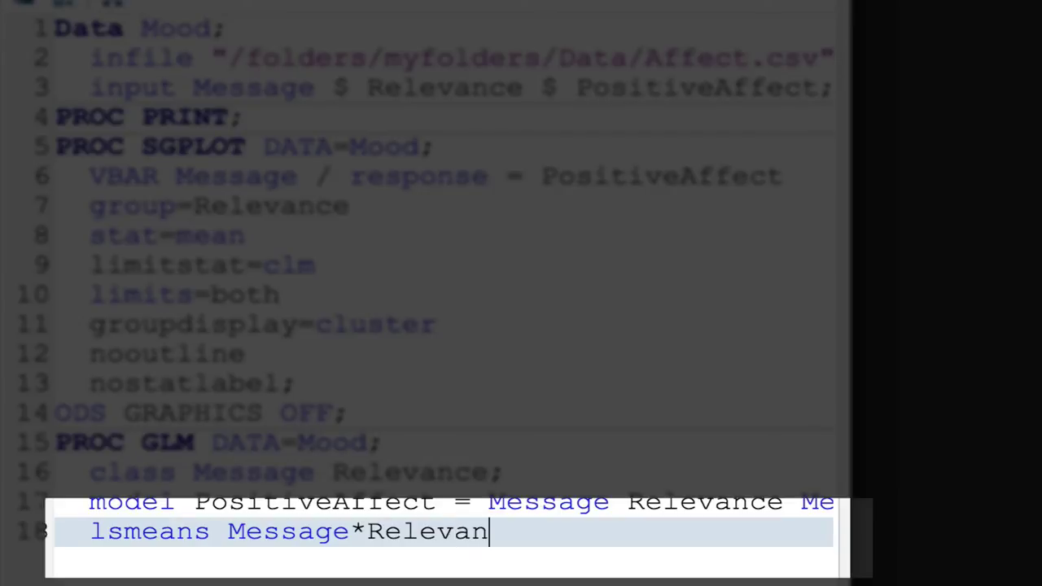
type("ce")
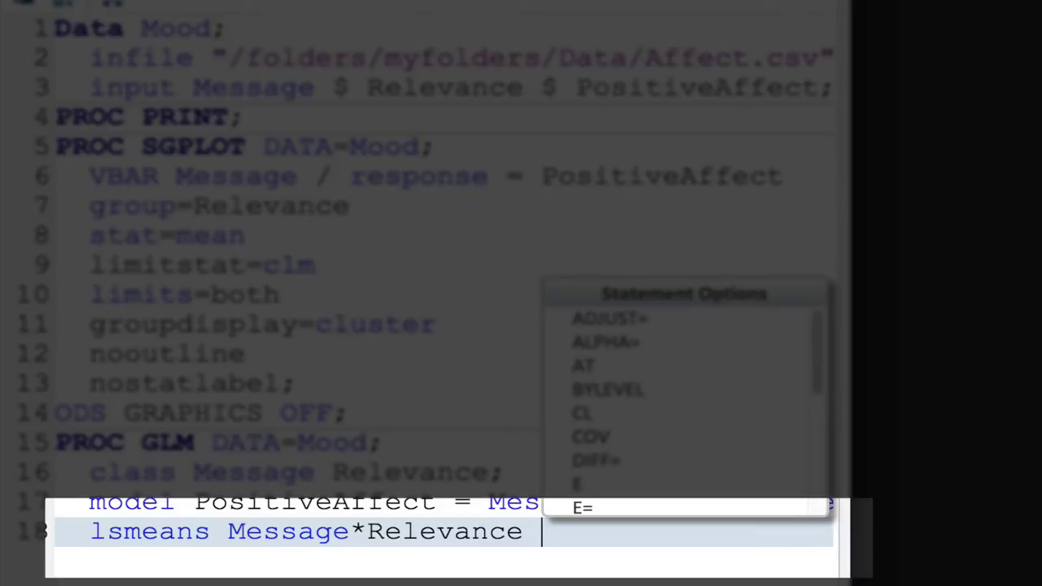
Append slice= from autocomplete and the slice variable Relevance to the lsmeans line.
type("s")
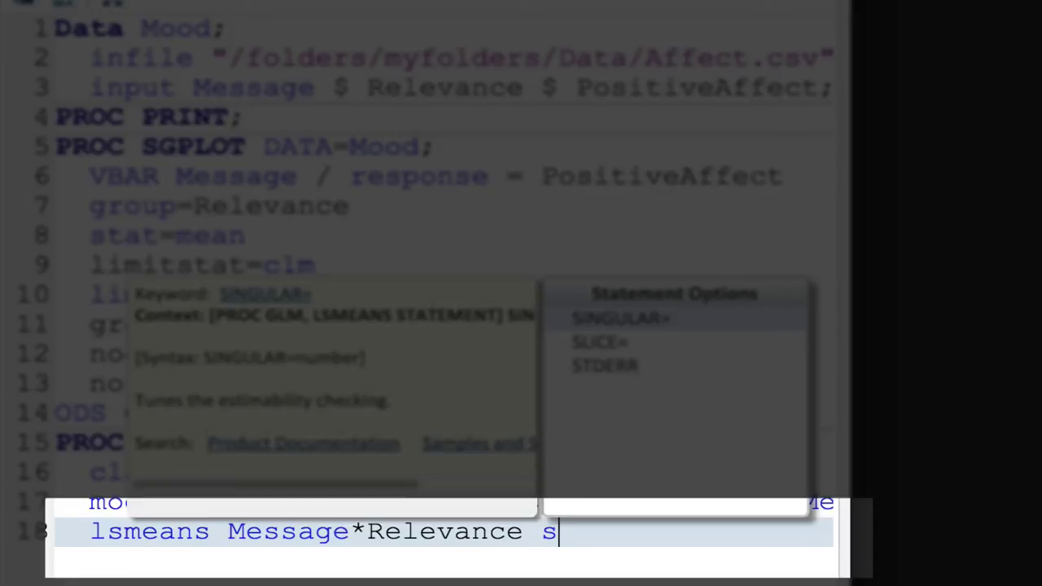
type("l")
key("Return")
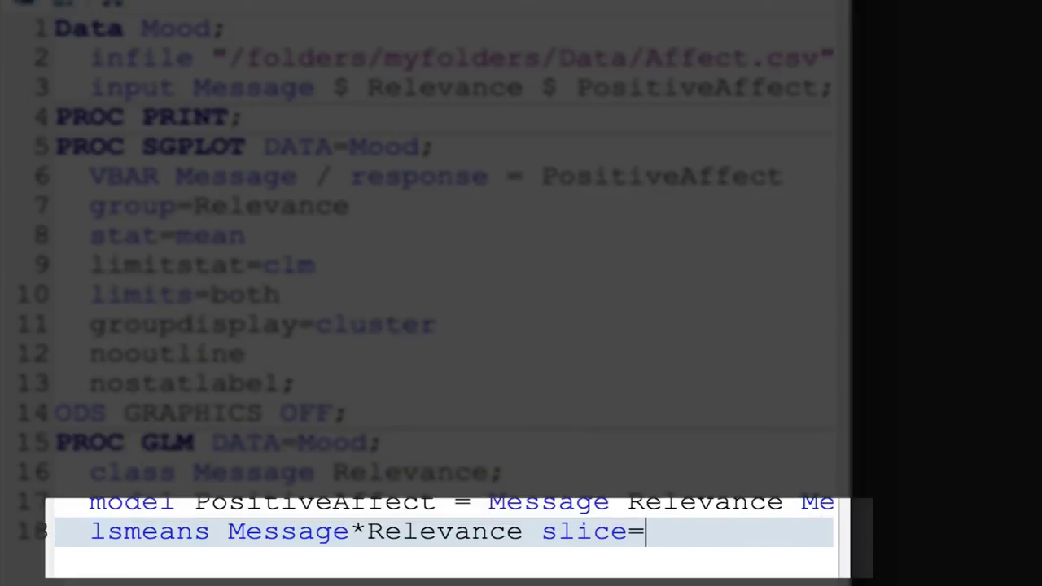
type("Releva")
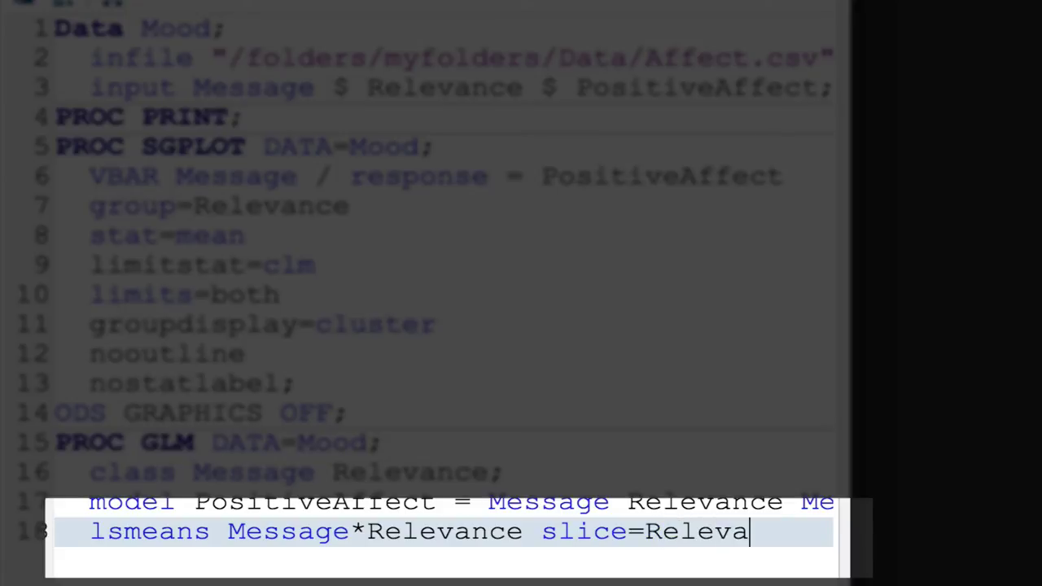
type("nce")
Select lines 14–18 and run the ODS GRAPHICS OFF and PROC GLM code.
left_click_drag(59, 406, 414, 570)
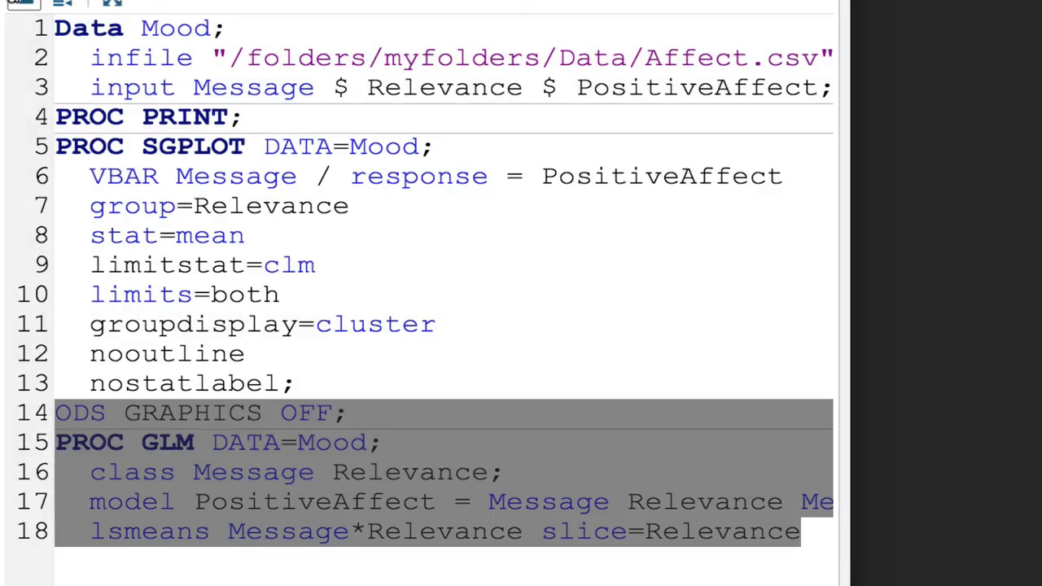
left_click(15, 2)
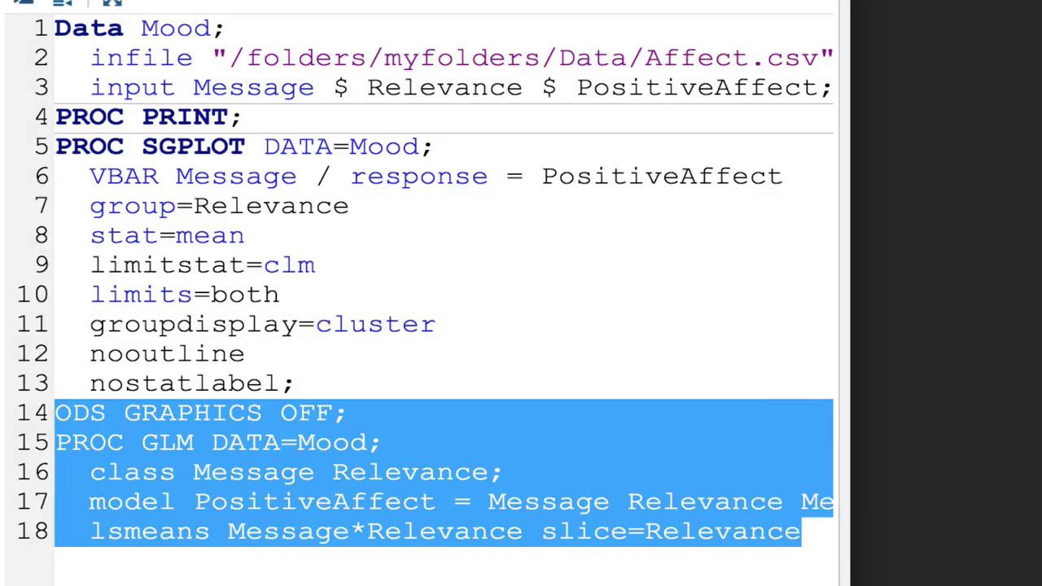
left_click(37, 2)
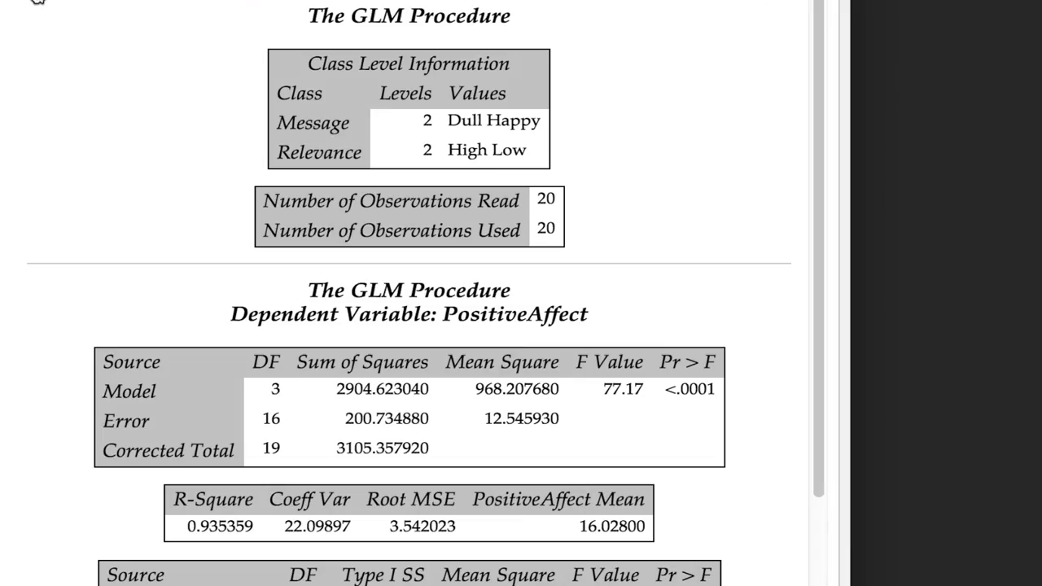
scroll(243, 149, "down", 3)
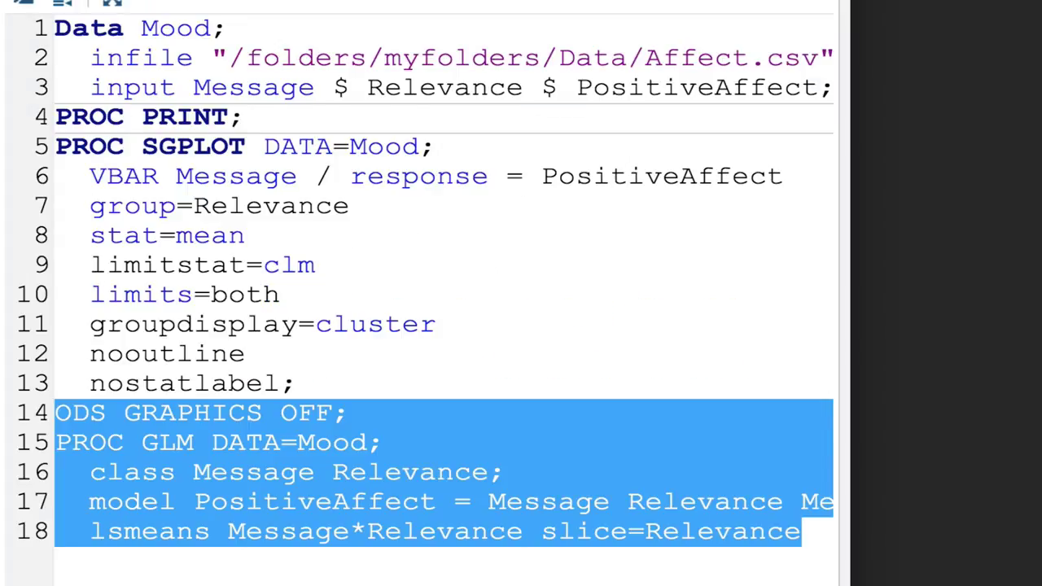
Add a closing semicolon and a slash before slice=Relevance on the lsmeans line.
left_click(322, 389)
scroll(323, 390, "right", 10)
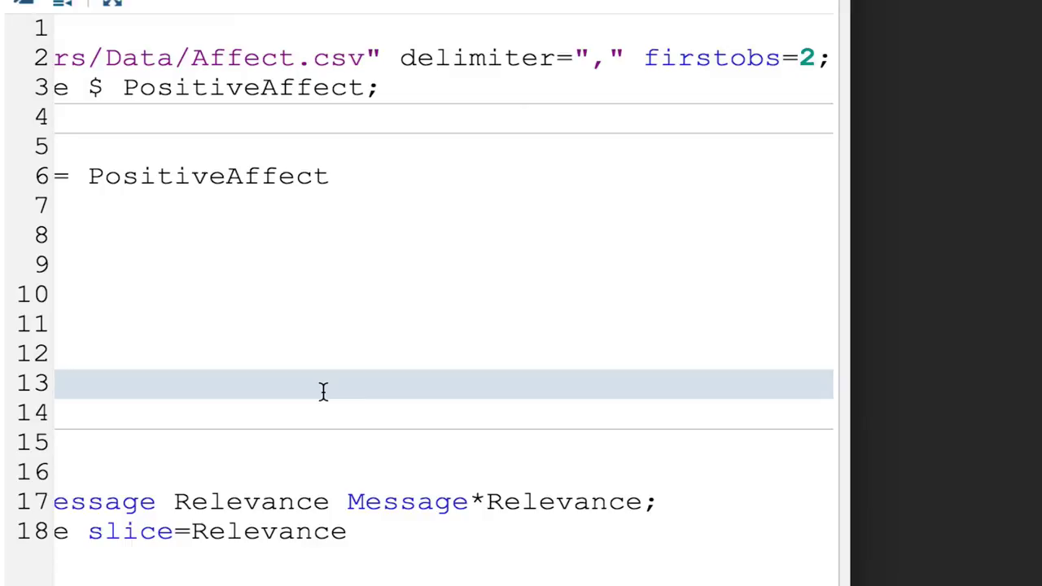
left_click(388, 537)
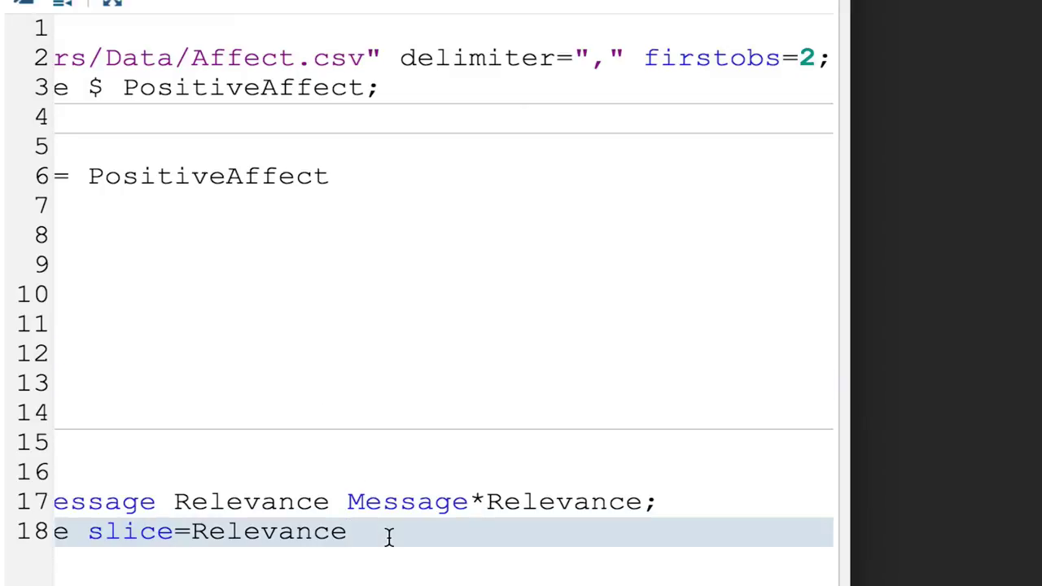
type(";")
left_click(89, 529)
type("/")
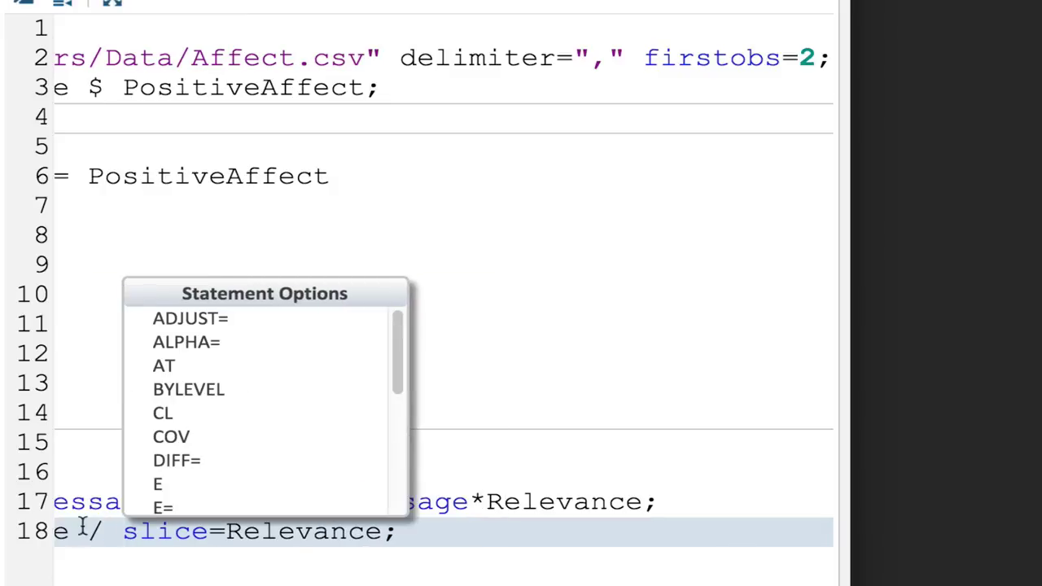
key("Escape")
scroll(89, 531, "left", 5)
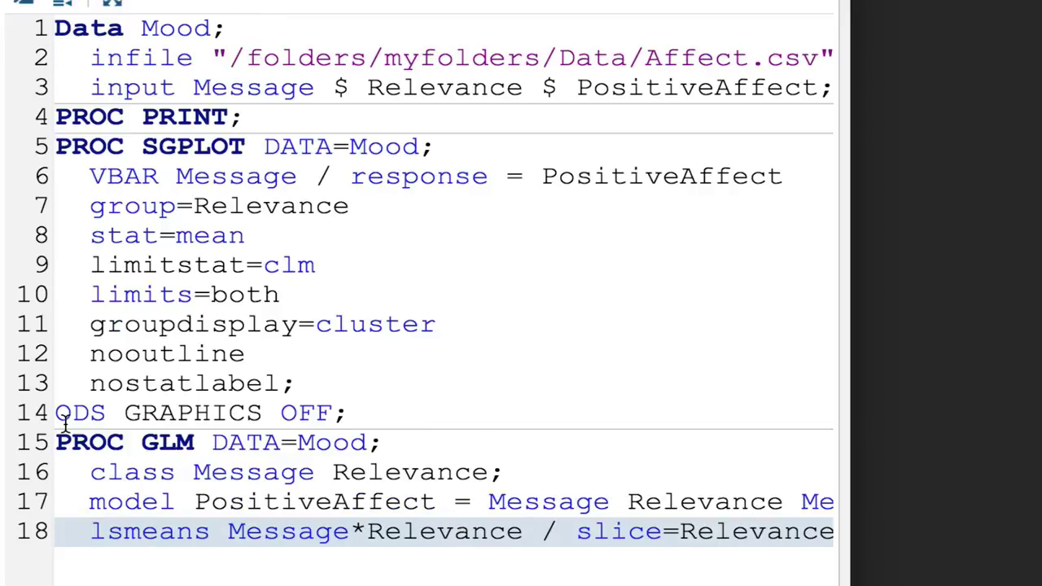
Rerun lines 14–18 and scroll down to the Least Squares Means output.
left_click_drag(57, 412, 451, 565)
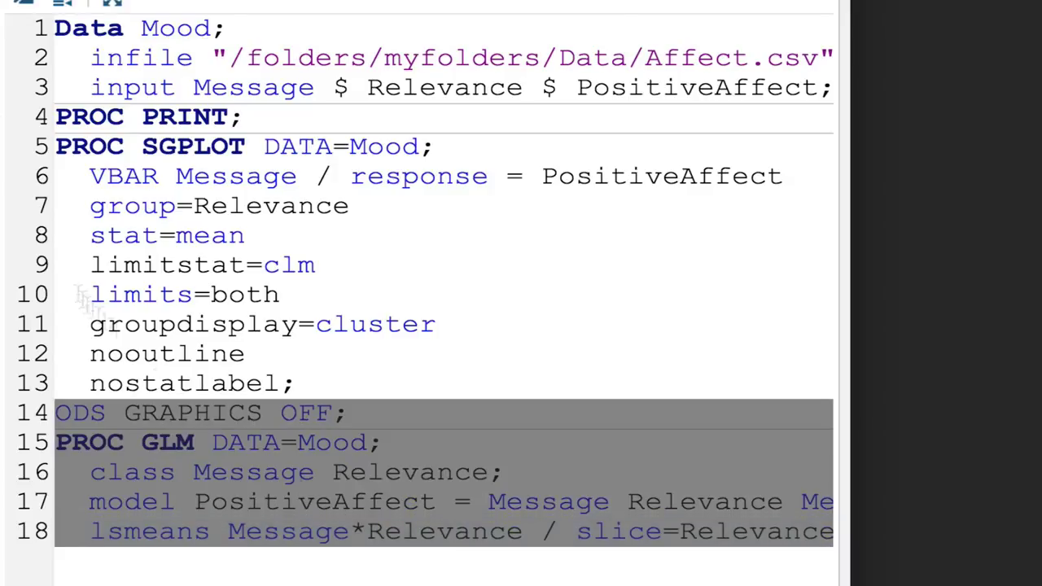
left_click(24, 9)
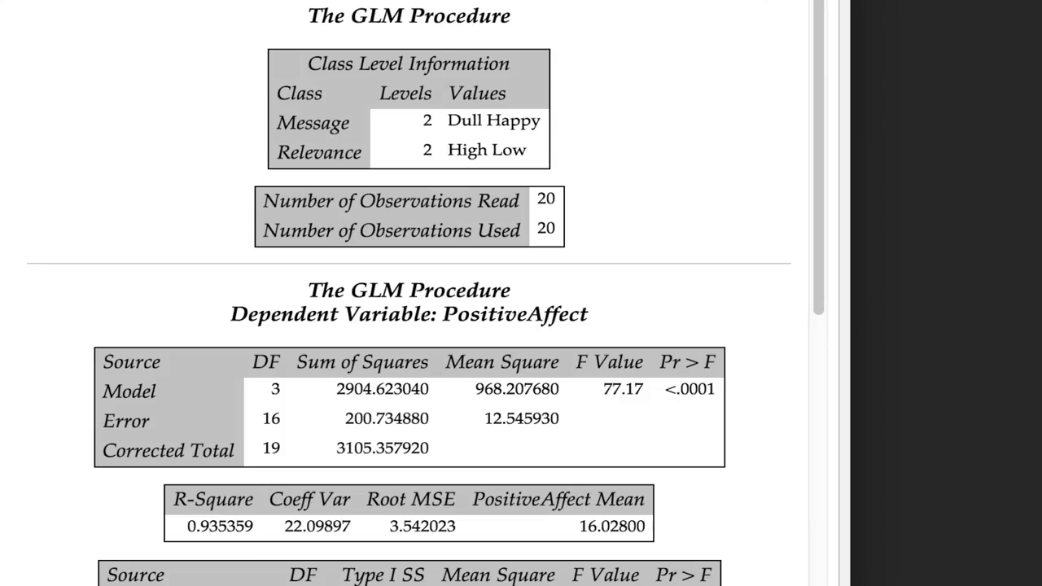
scroll(270, 274, "down", 8)
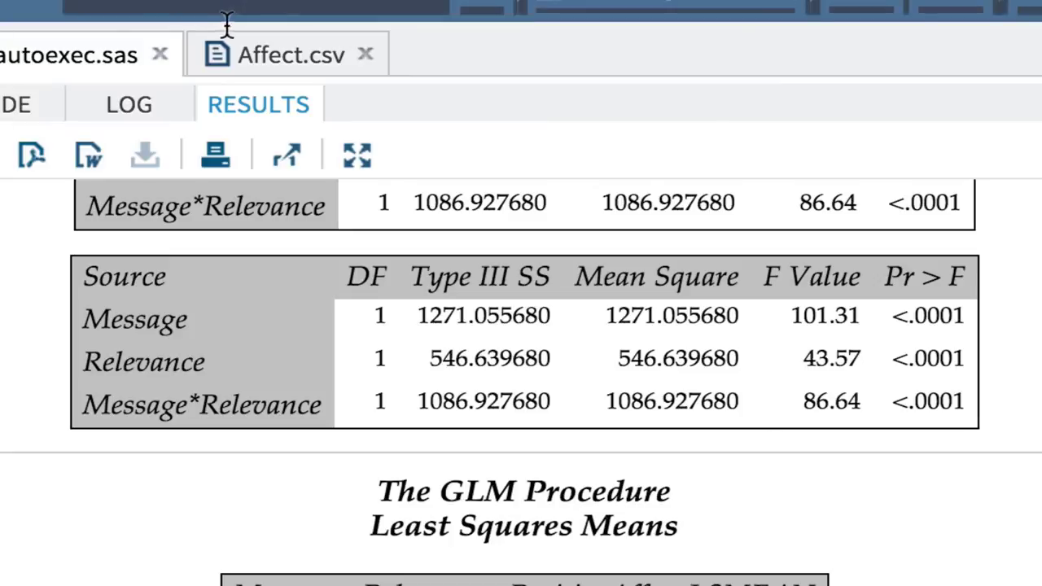
Highlight the interaction row (F=86.64) and the High and Low sliced p-values (<.0001, 0.5996).
triple_click(250, 402)
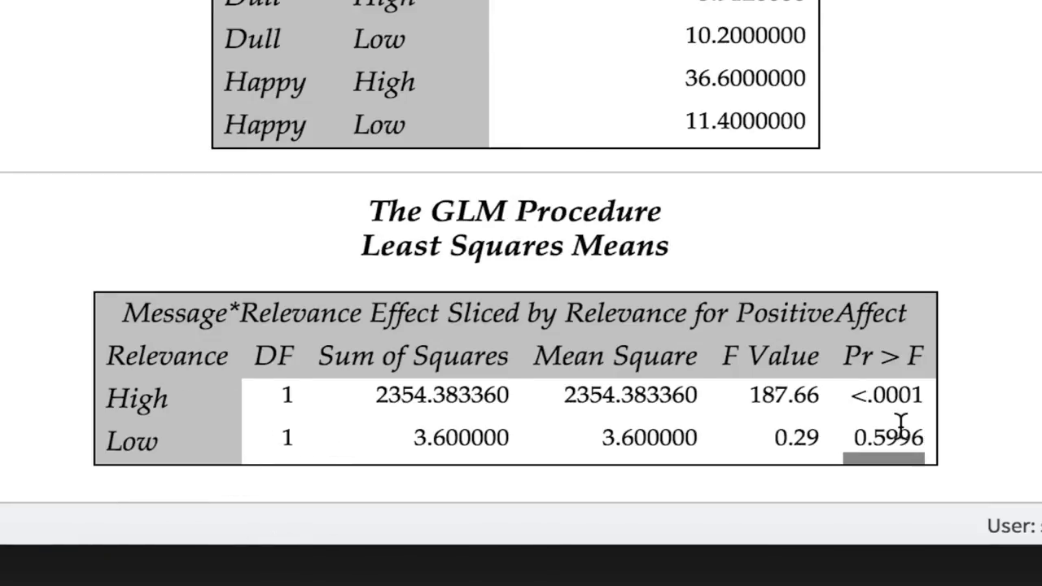
double_click(879, 398)
left_click(904, 437)
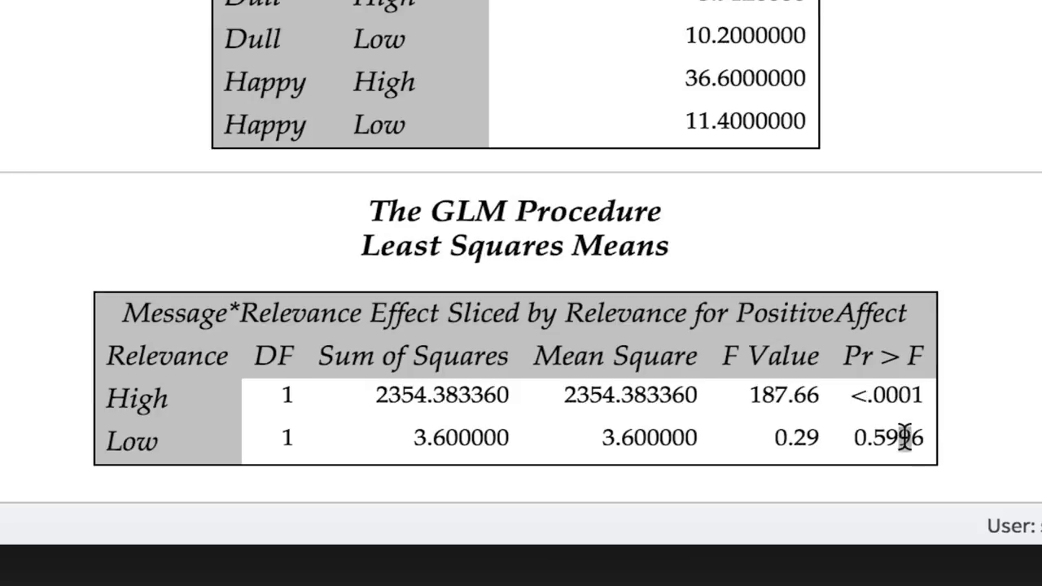